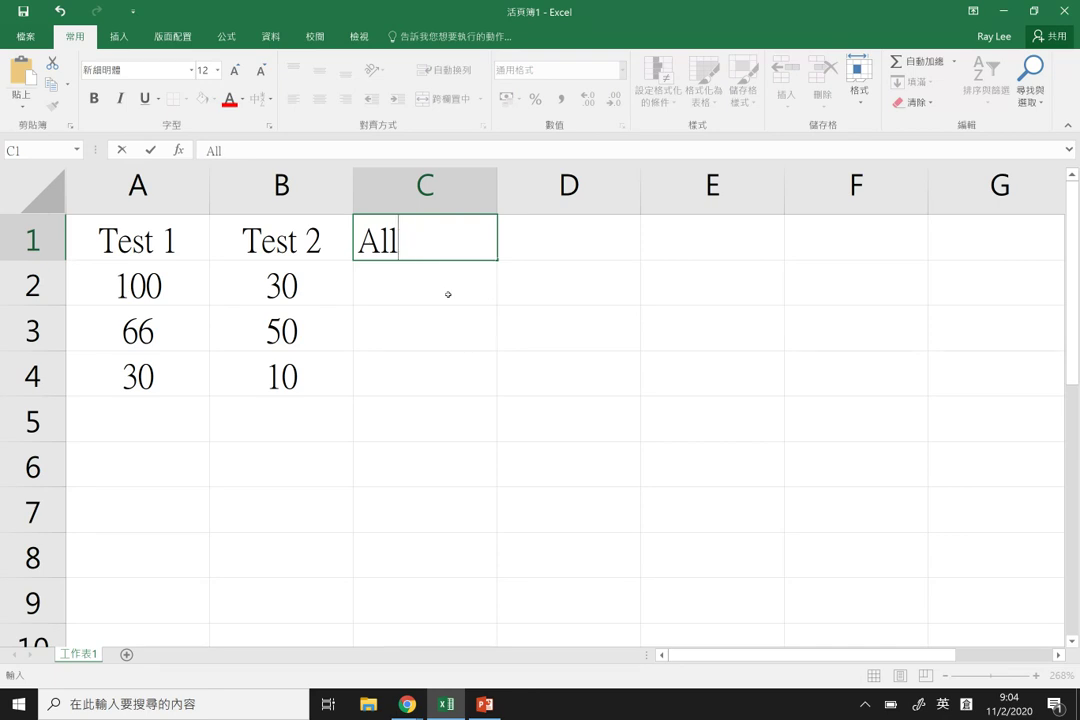
Enter the header "All Pass" in cell C1
{"action": "key", "text": "BackSpace"}
{"action": "type", "text": "Pass"}
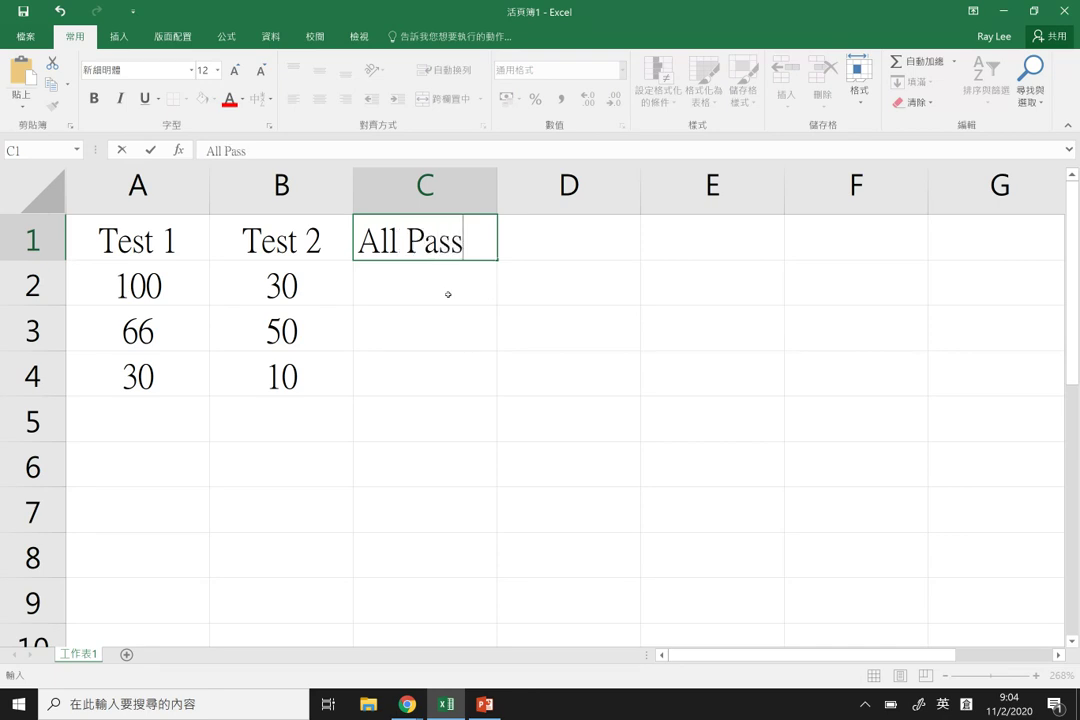
{"action": "key", "text": "Return"}
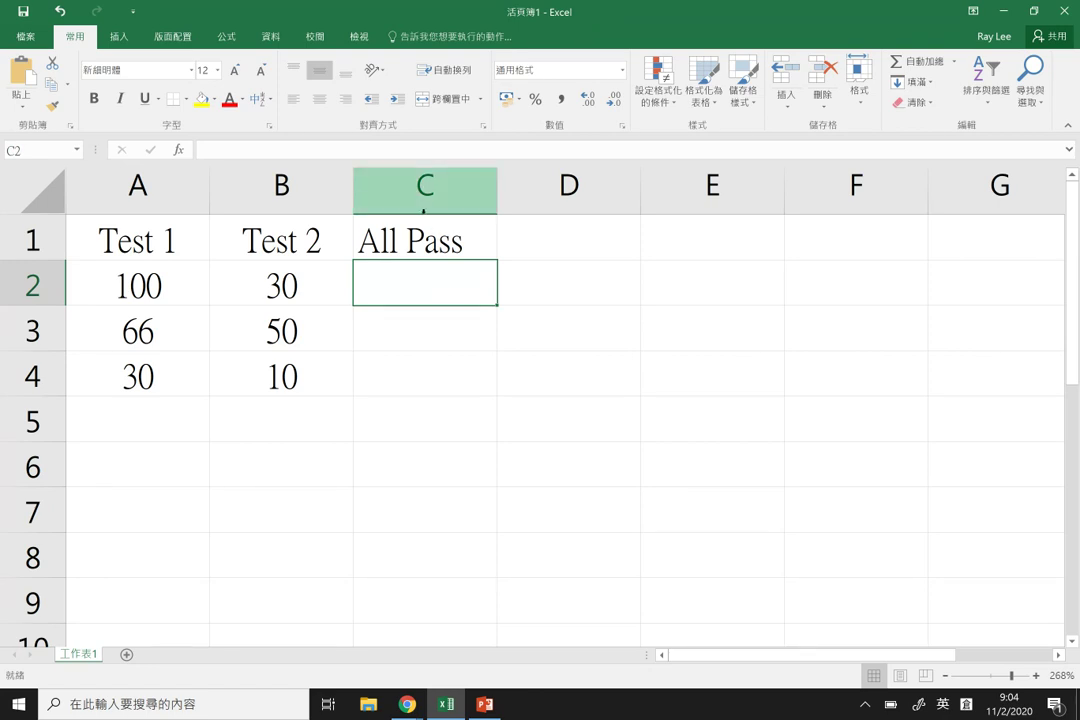
Copy the "All Pass" header from C1 to E1 and clear the original in C1
{"action": "left_click", "coordinate": [441, 239]}
{"action": "key", "text": "ctrl+c"}
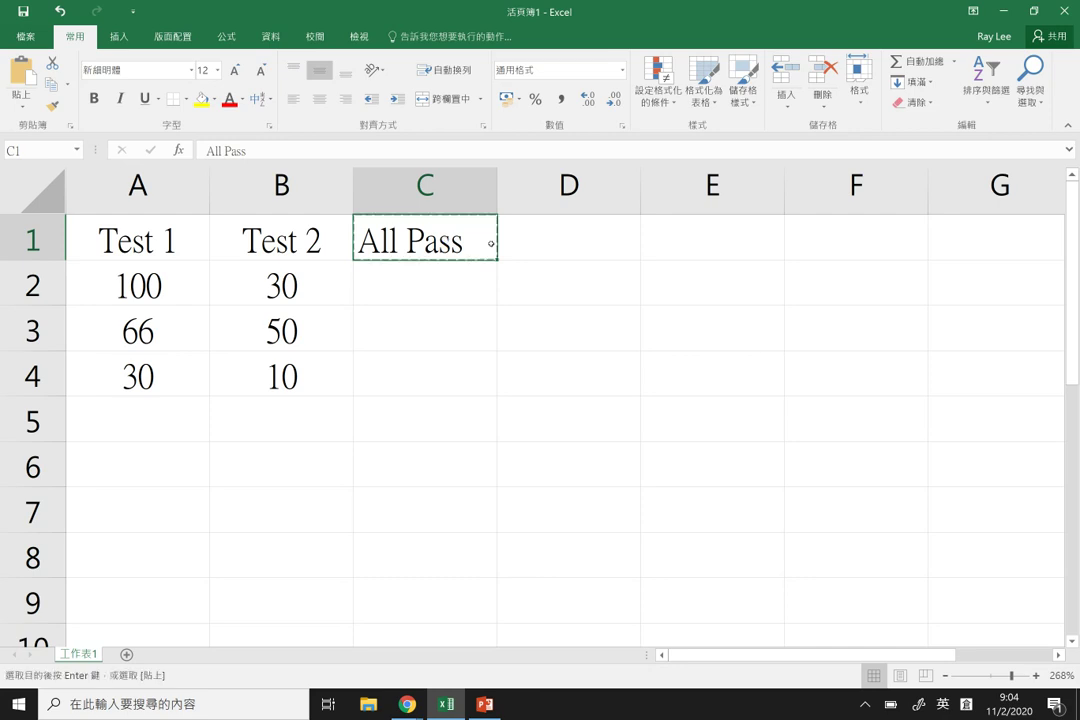
{"action": "left_click", "coordinate": [695, 236]}
{"action": "key", "text": "ctrl+v"}
{"action": "left_click", "coordinate": [440, 238]}
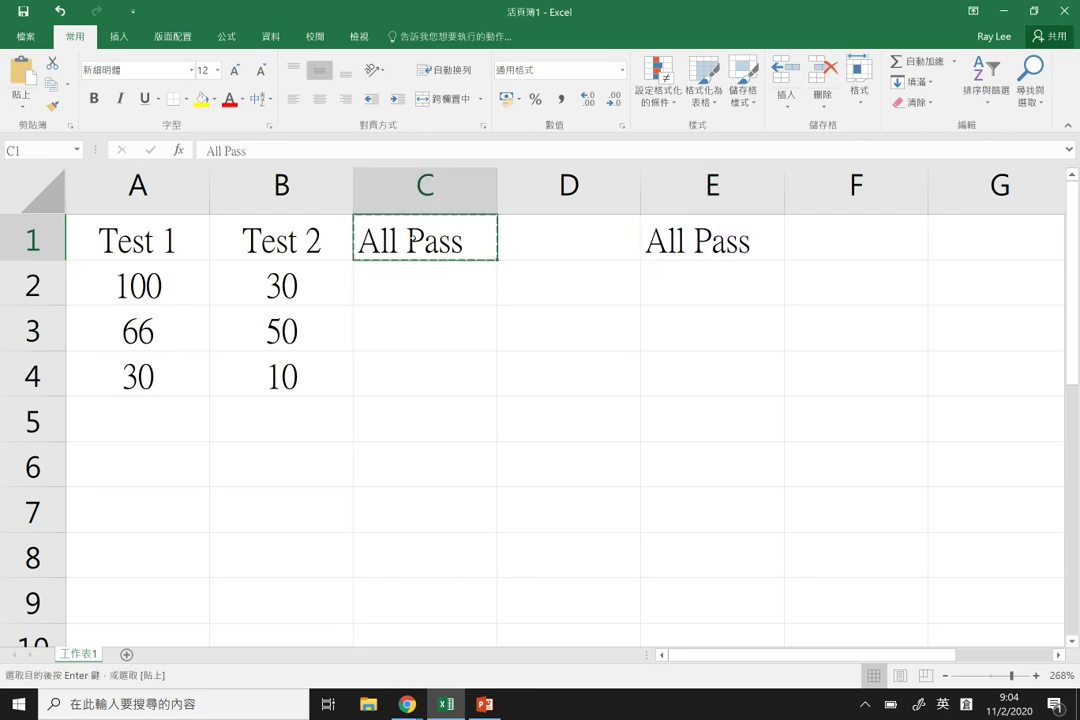
{"action": "key", "text": "Delete"}
Enter the formula =A2>=50 in C2 to test whether the first Test 1 score passes
{"action": "left_click", "coordinate": [419, 290]}
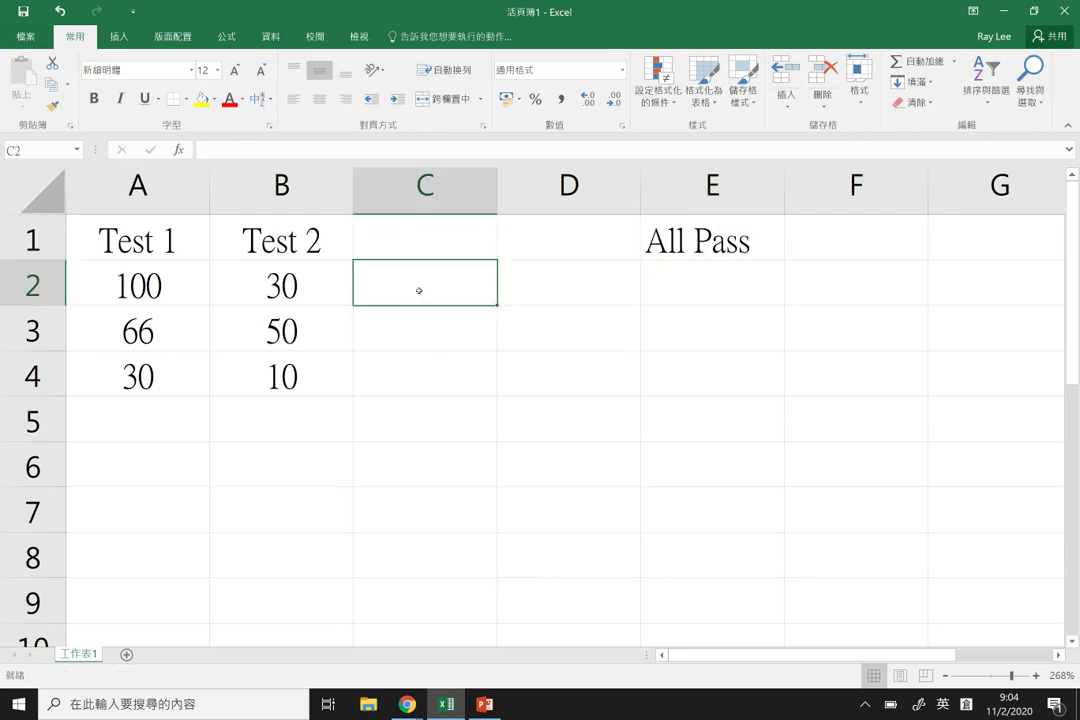
{"action": "type", "text": "="}
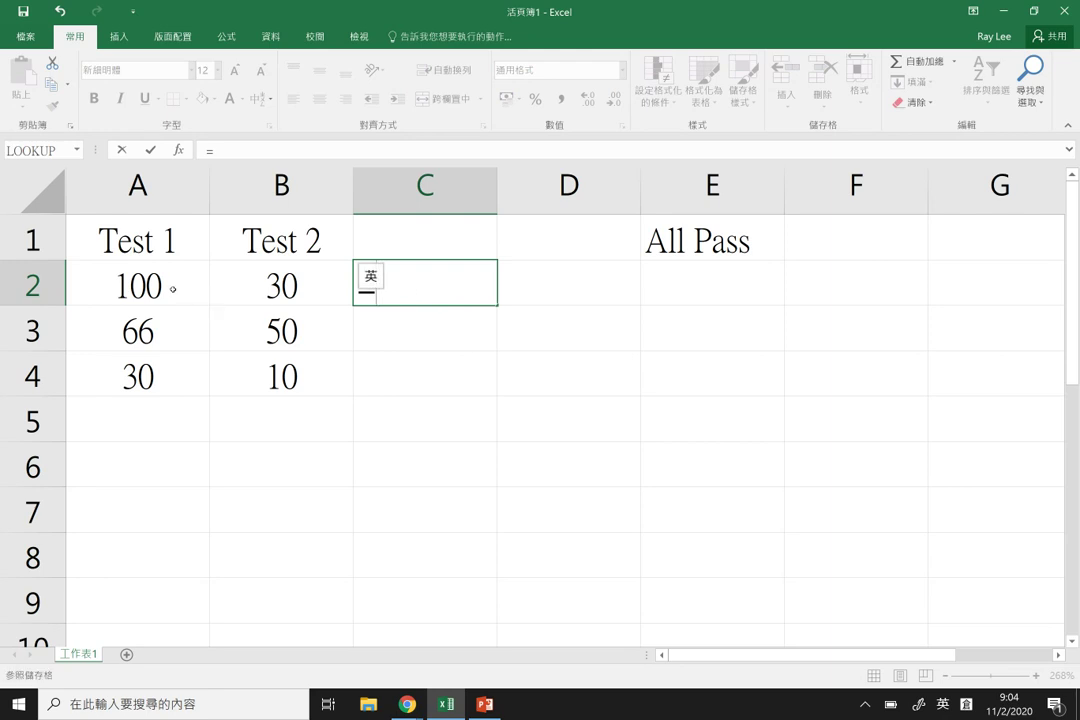
{"action": "left_click", "coordinate": [171, 285]}
{"action": "type", "text": ">"}
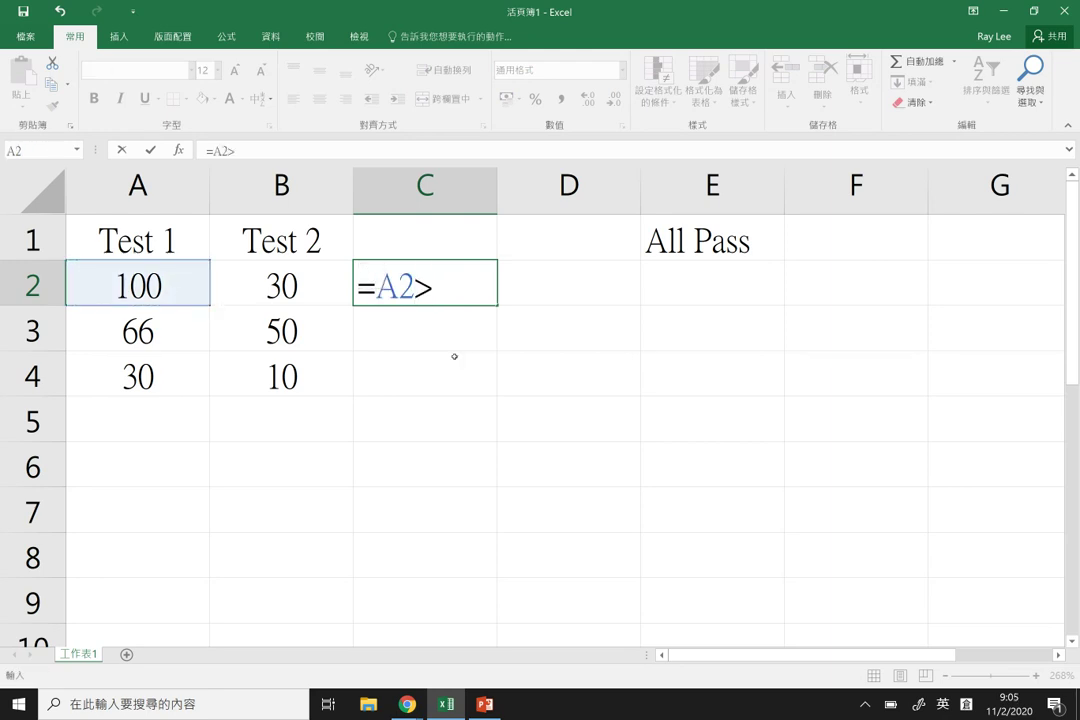
{"action": "type", "text": "=50"}
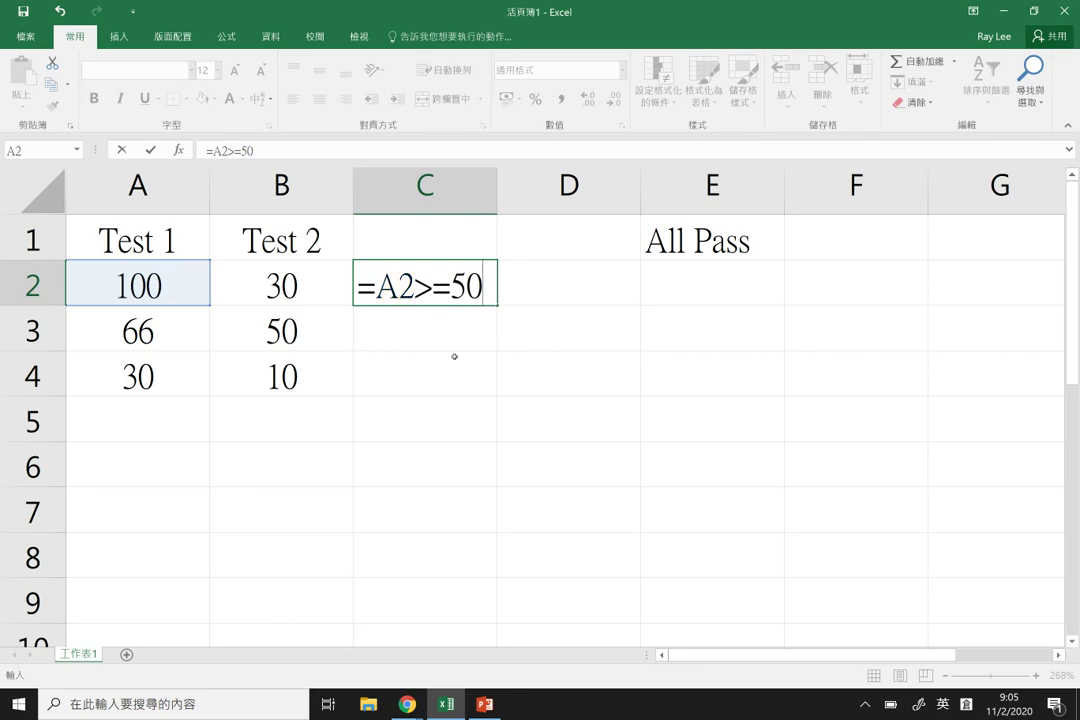
{"action": "key", "text": "ctrl+Return"}
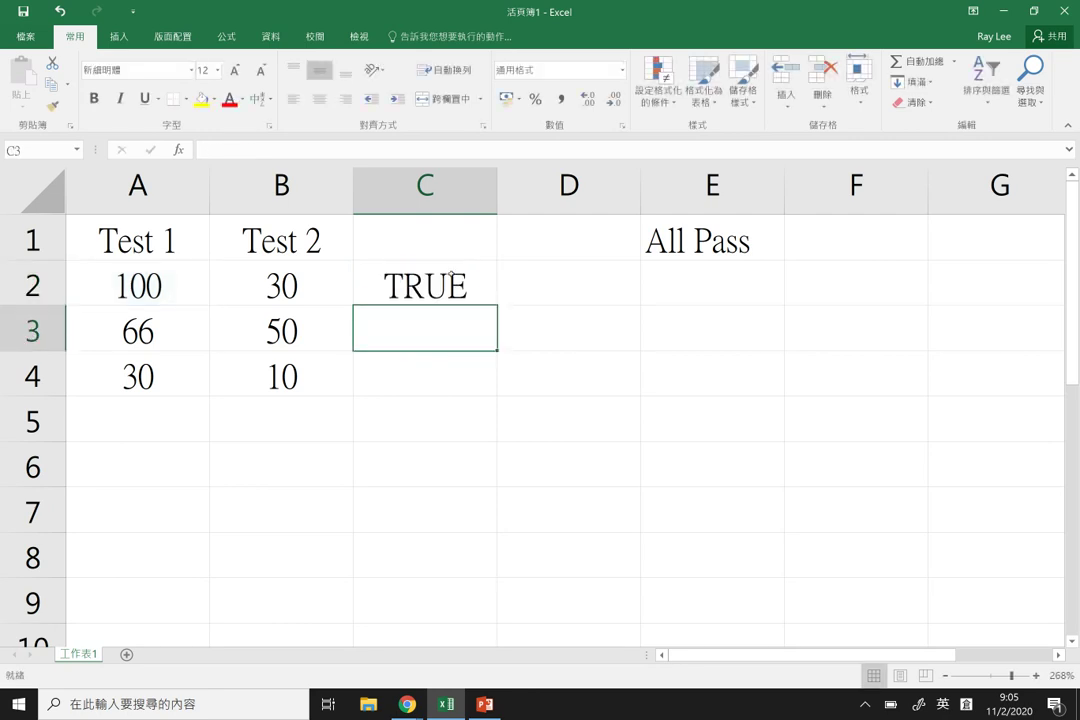
{"action": "left_click", "coordinate": [450, 285]}
{"action": "double_click", "coordinate": [450, 285]}
{"action": "left_click_drag", "start_coordinate": [377, 287], "coordinate": [487, 290]}
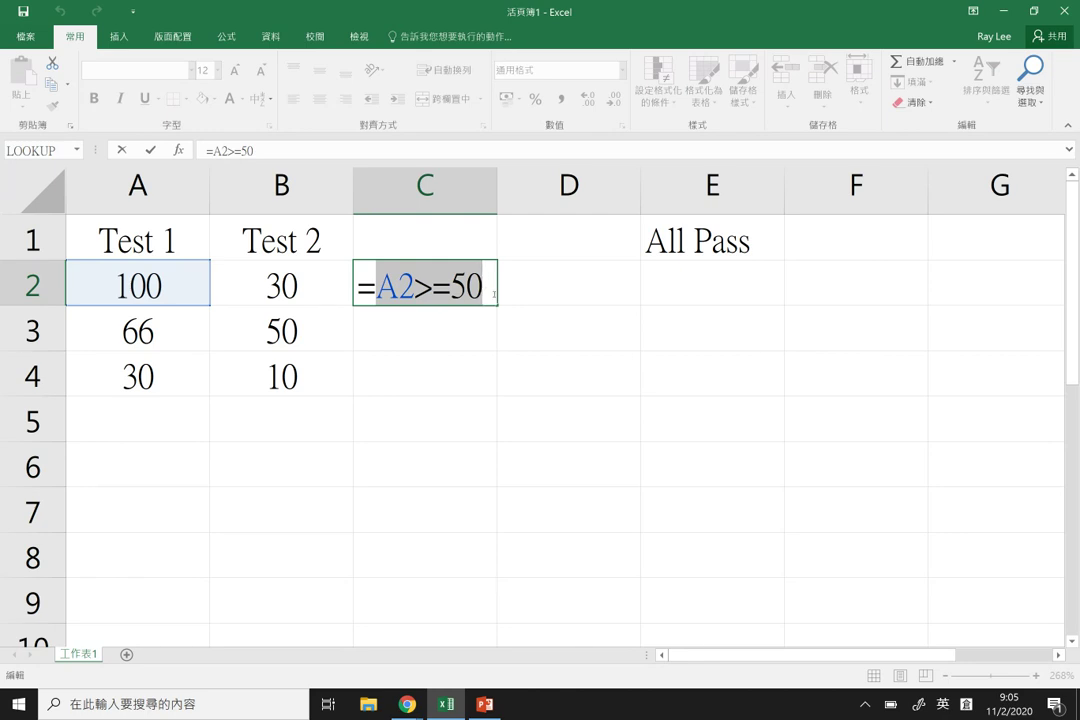
{"action": "key", "text": "Return"}
Enter the formula =B2>=50 in D2 to test whether the first Test 2 score passes
{"action": "left_click", "coordinate": [494, 294]}
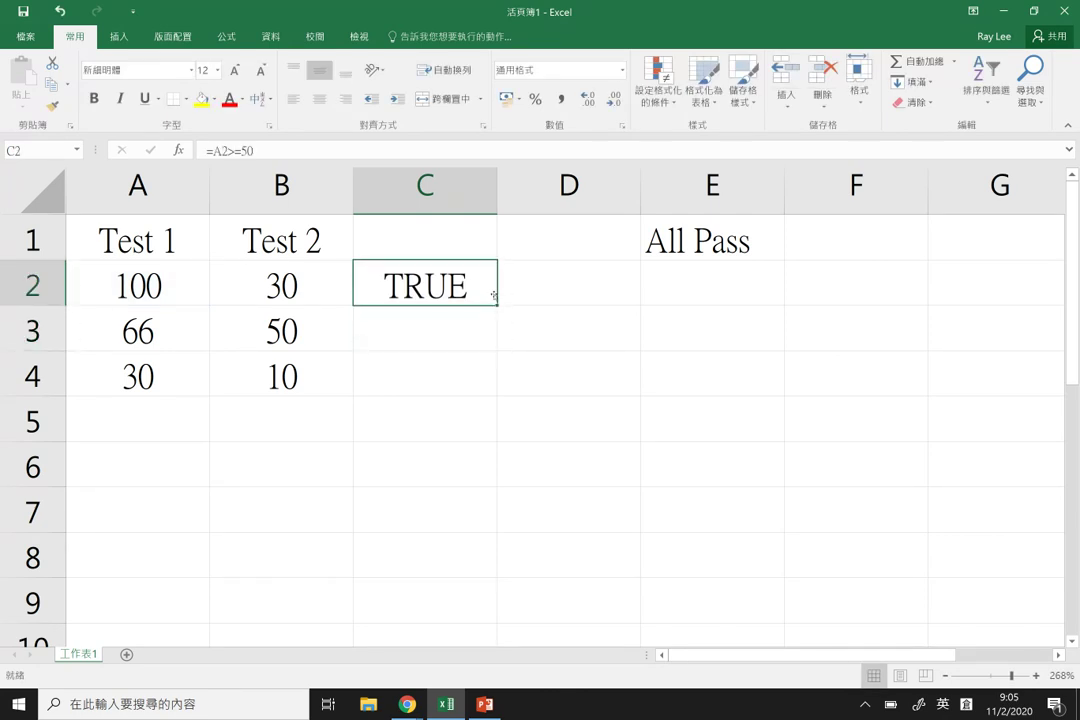
{"action": "key", "text": "Right"}
{"action": "type", "text": "="}
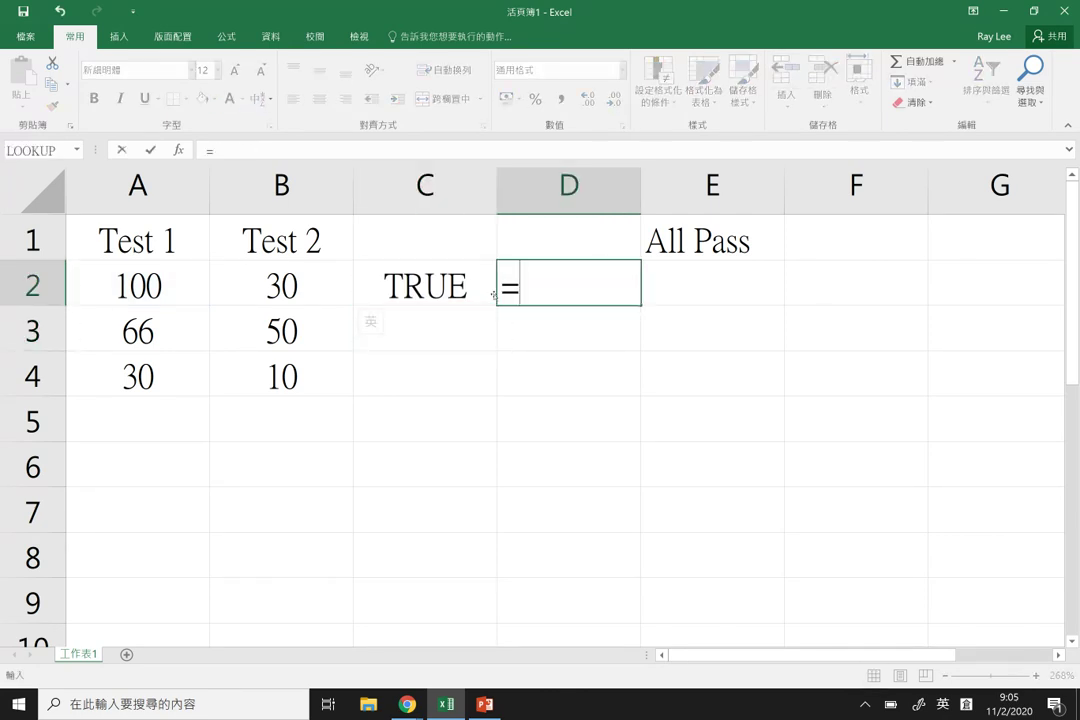
{"action": "key", "text": "Left"}
{"action": "key", "text": "Left"}
{"action": "type", "text": ">="}
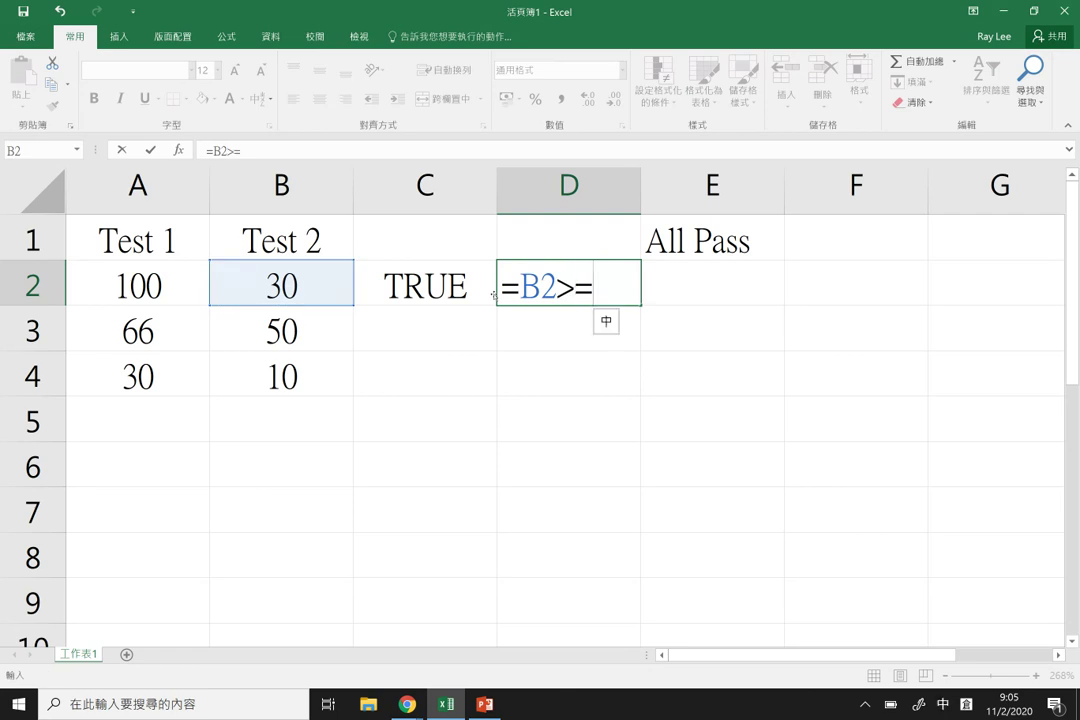
{"action": "type", "text": "50"}
{"action": "key", "text": "Return"}
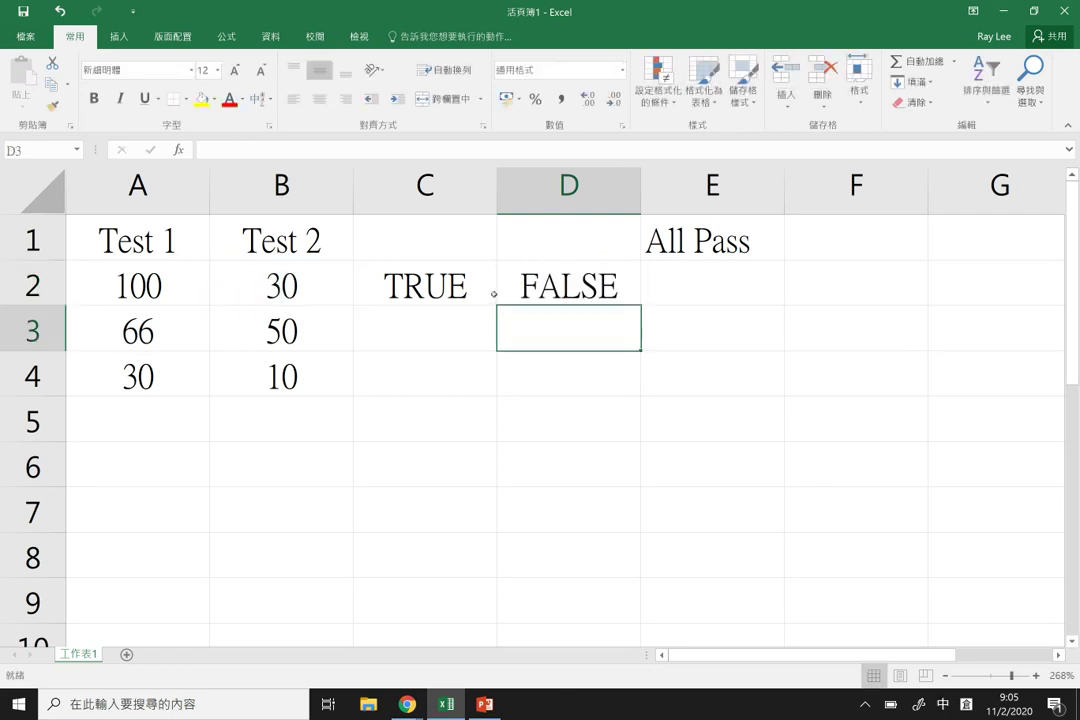
Examine and compare the pass checks for both tests in C2 and D2
{"action": "left_click", "coordinate": [494, 294]}
{"action": "key", "text": "Right"}
{"action": "key", "text": "Left"}
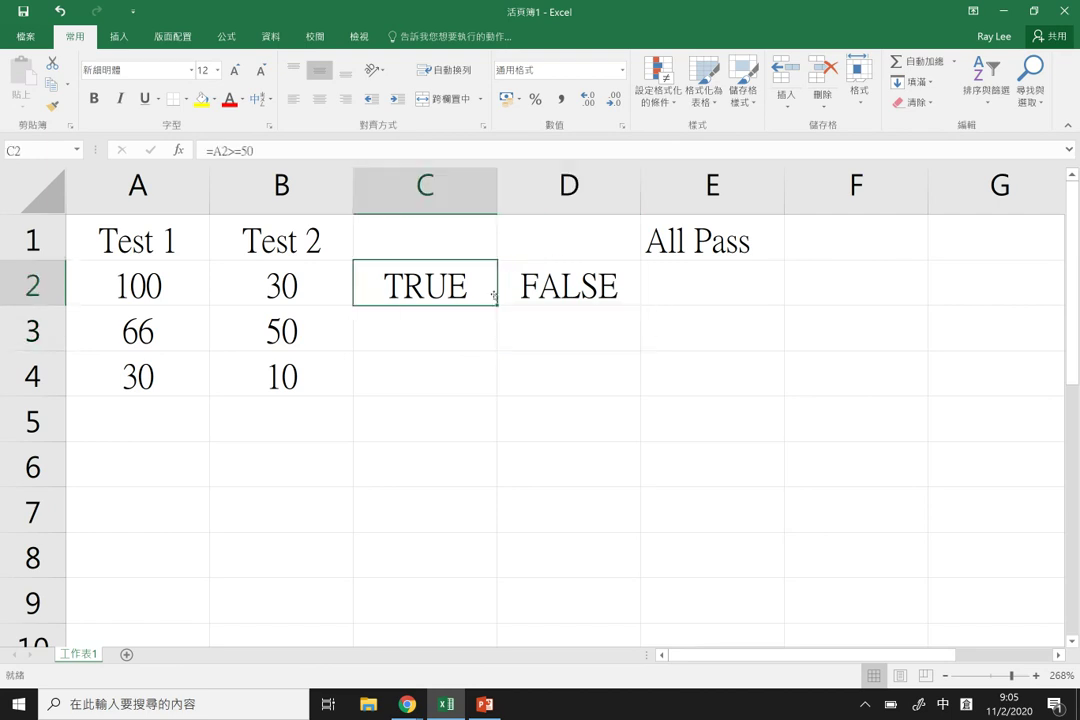
{"action": "key", "text": "Right"}
{"action": "key", "text": "Left"}
{"action": "key", "text": "Right"}
{"action": "key", "text": "Right"}
{"action": "key", "text": "Left"}
{"action": "key", "text": "Left"}
{"action": "key", "text": "Right"}
{"action": "key", "text": "Right"}
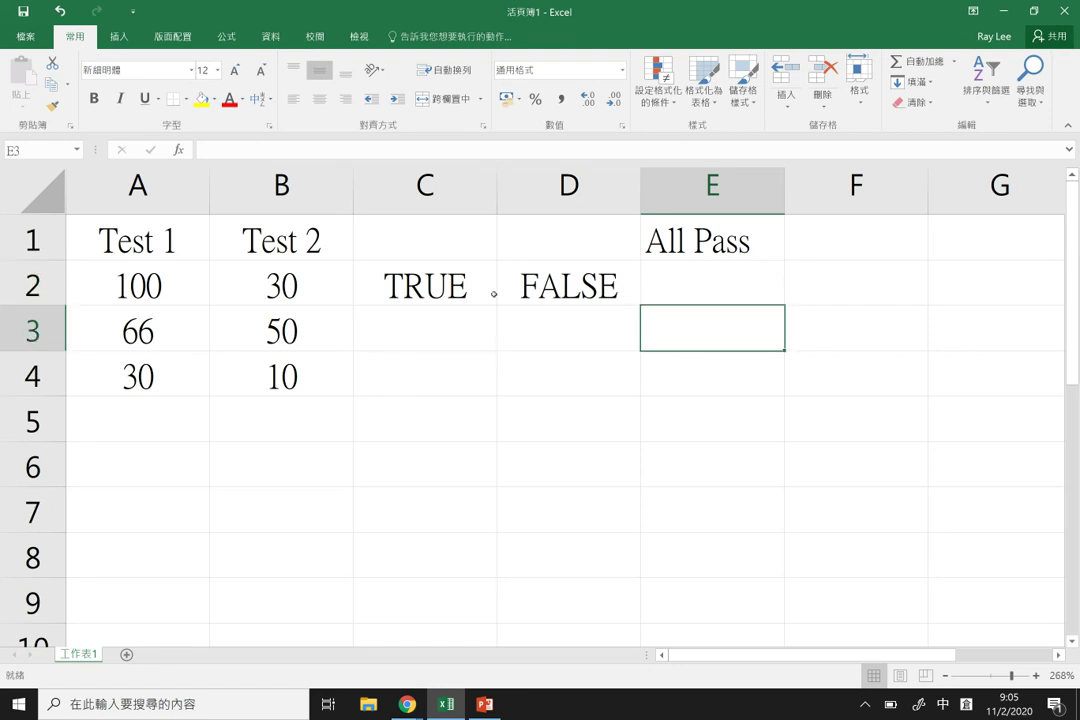
Copy the pass-check formulas in C2:D2 to the range C3:D4
{"action": "key", "text": "Left"}
{"action": "key", "text": "Left"}
{"action": "key", "text": "shift+Right"}
{"action": "key", "text": "ctrl+c"}
{"action": "key", "text": "Down"}
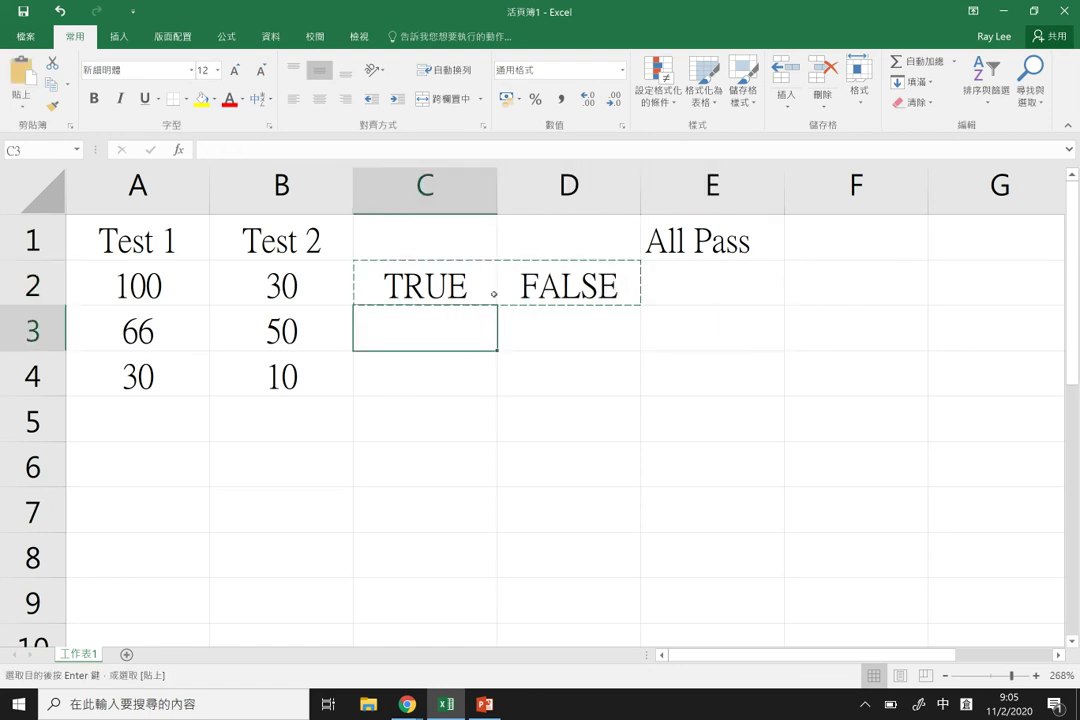
{"action": "key", "text": "shift+Down"}
{"action": "key", "text": "shift+Right"}
{"action": "key", "text": "ctrl+v"}
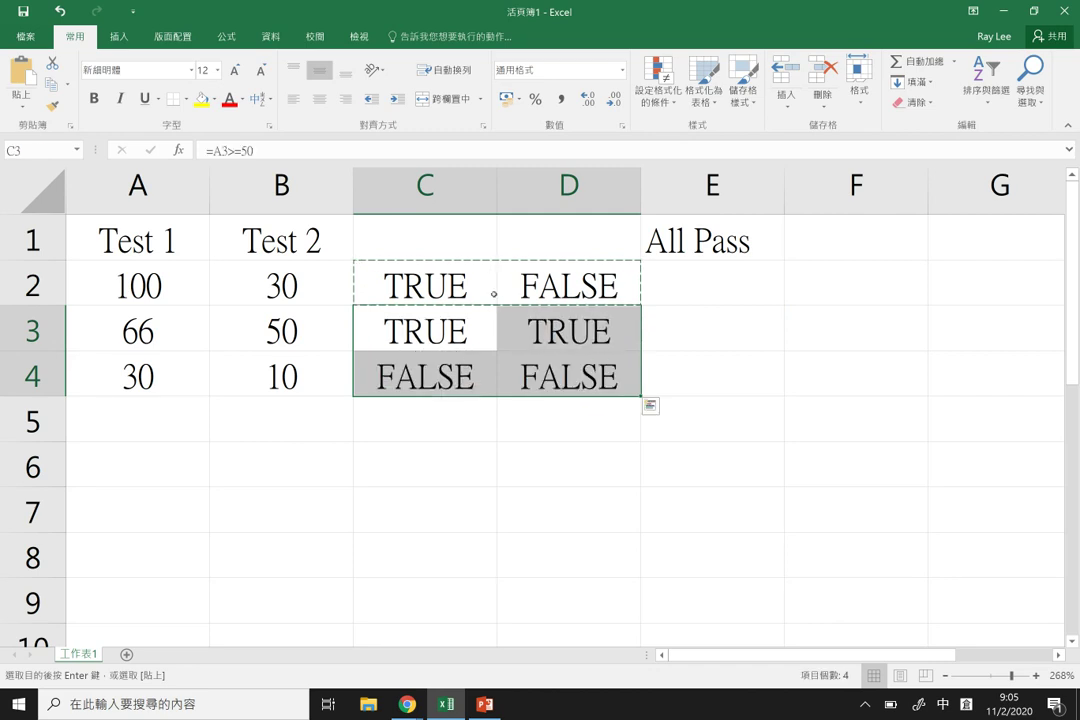
Examine the pass-check formulas and their outcomes in columns C and D for all rows
{"action": "key", "text": "Up"}
{"action": "key", "text": "Down"}
{"action": "key", "text": "Down"}
{"action": "key", "text": "Down"}
{"action": "key", "text": "Right"}
{"action": "key", "text": "Up"}
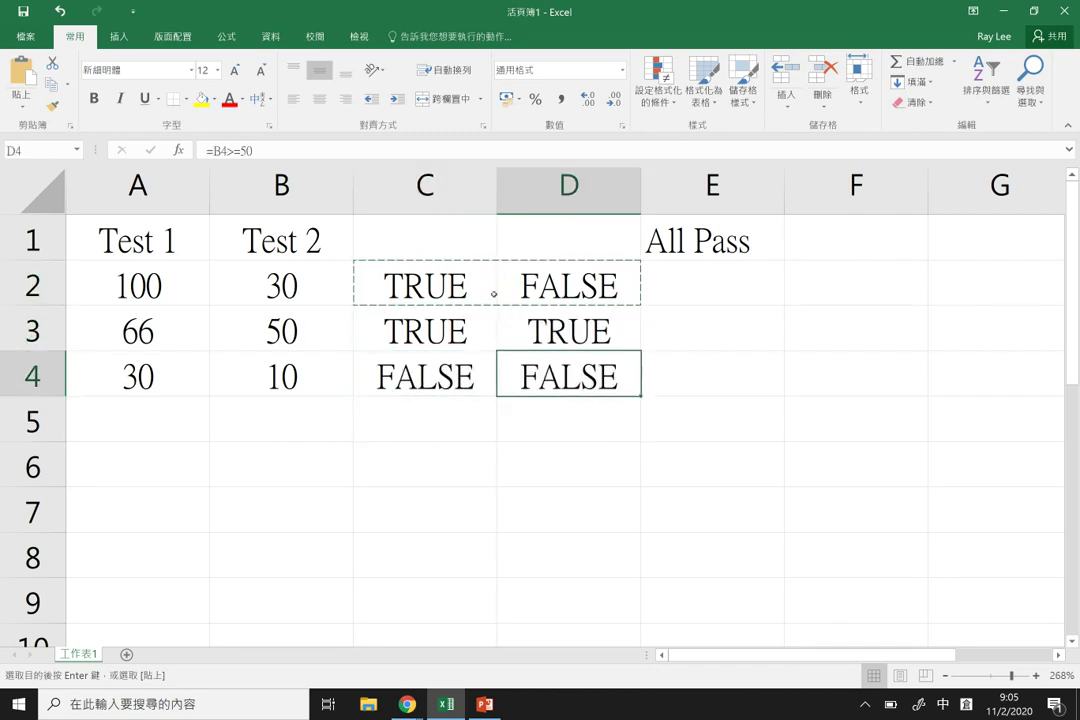
{"action": "left_click_drag", "start_coordinate": [362, 188], "coordinate": [540, 188]}
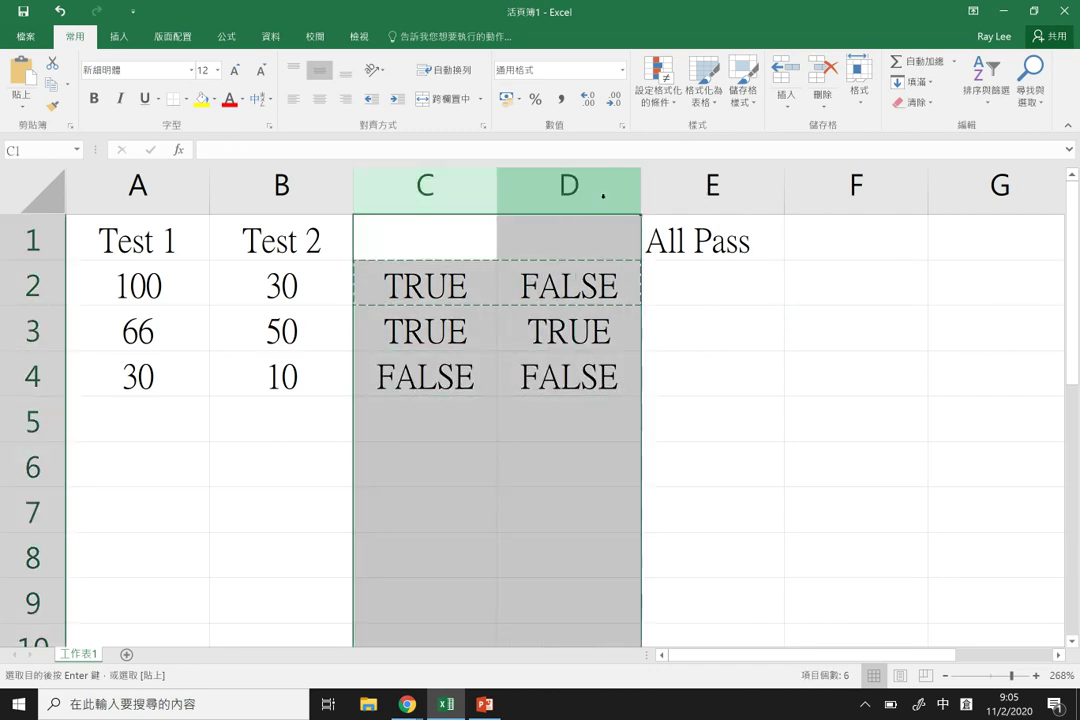
{"action": "left_click", "coordinate": [536, 439]}
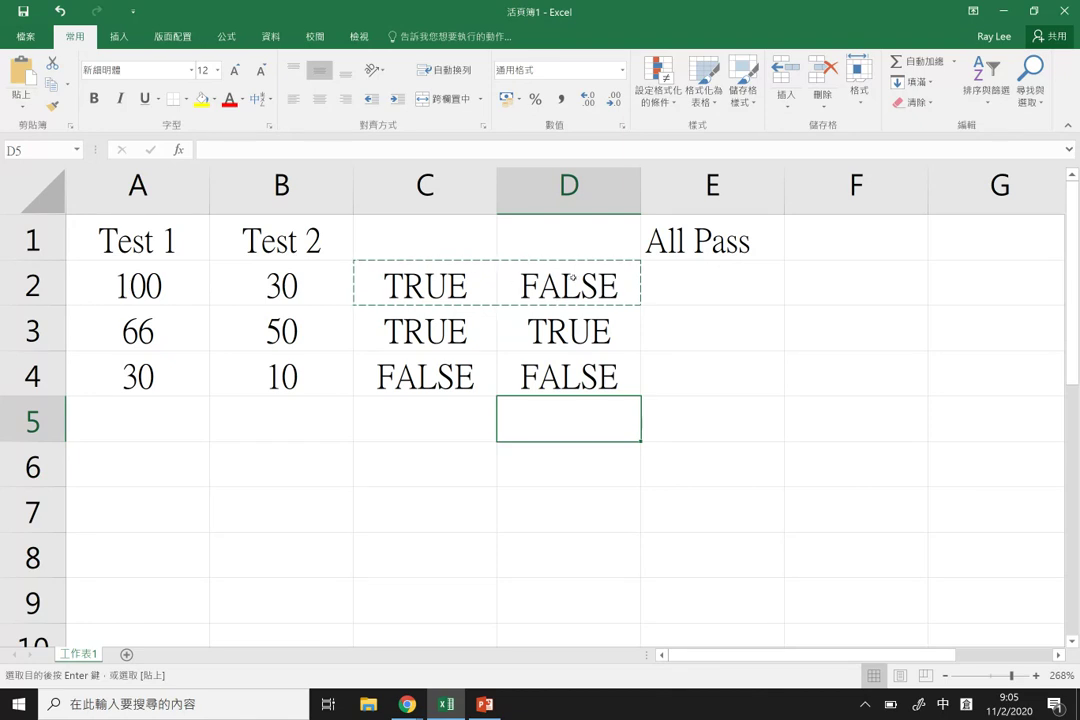
Enter the formula =AND(A2>=50,B2>=50) in E2 under the All Pass header
{"action": "left_click", "coordinate": [692, 301]}
{"action": "type", "text": "="}
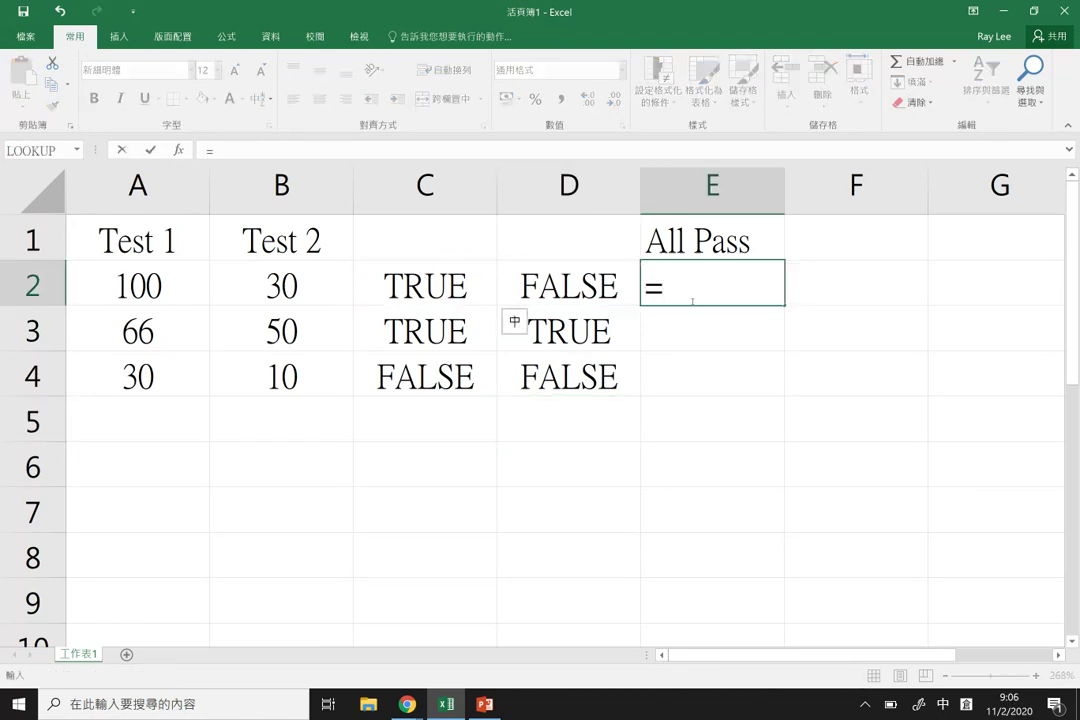
{"action": "type", "text": "AND("}
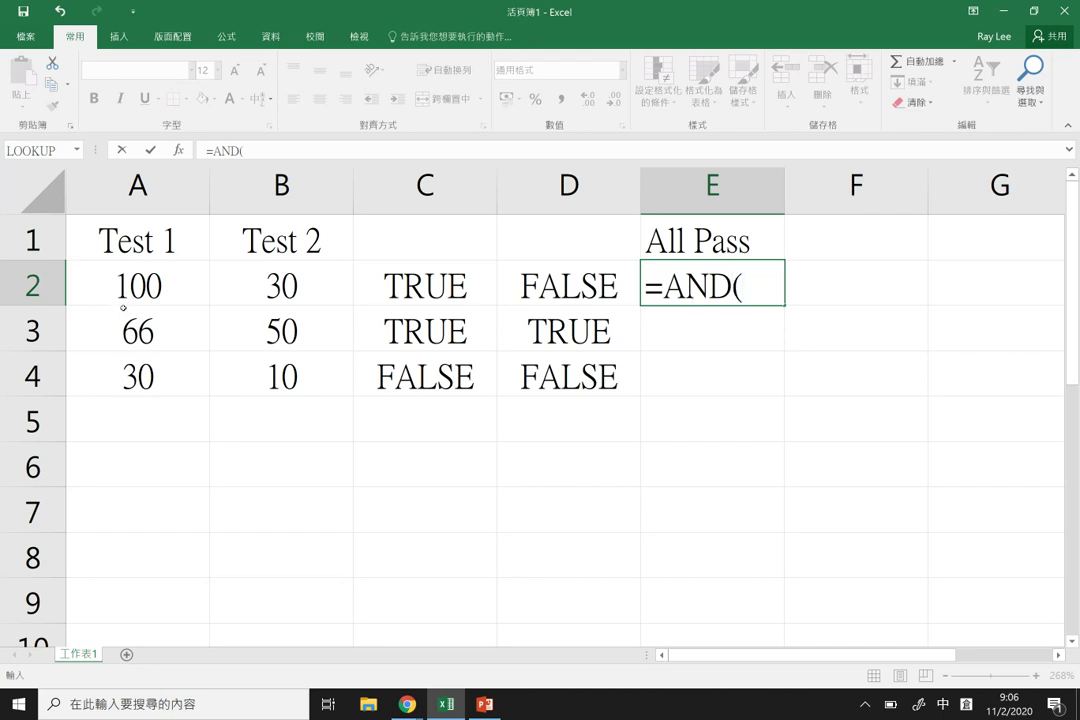
{"action": "left_click", "coordinate": [150, 289]}
{"action": "type", "text": ">=50"}
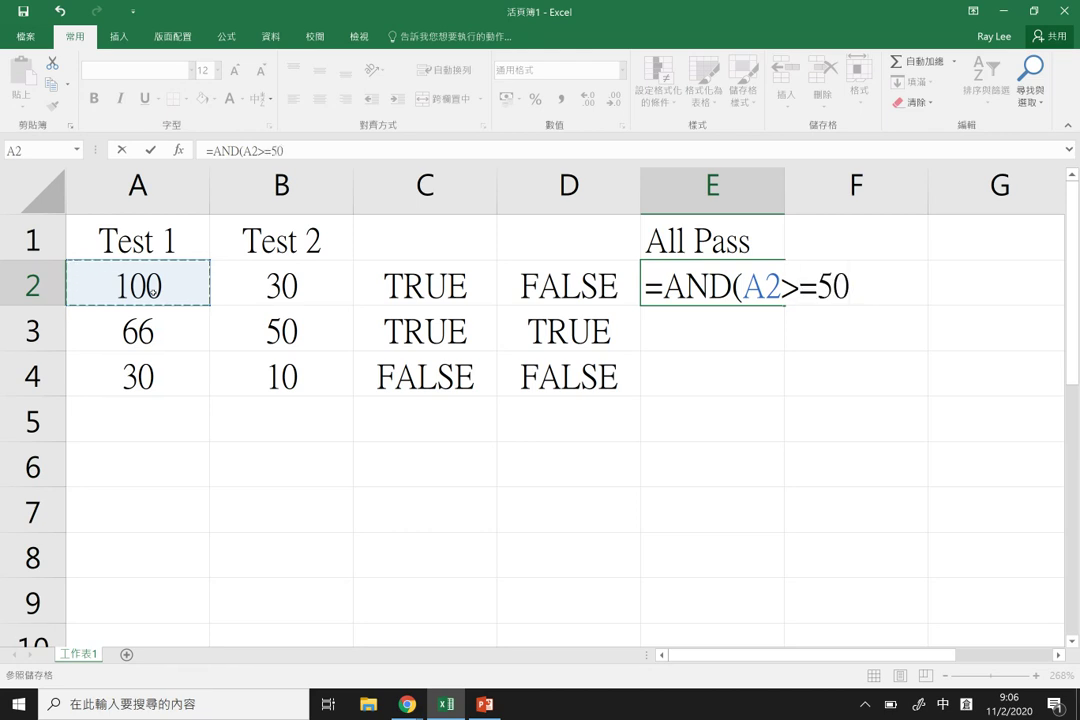
{"action": "type", "text": ","}
{"action": "left_click", "coordinate": [300, 290]}
{"action": "type", "text": ">="}
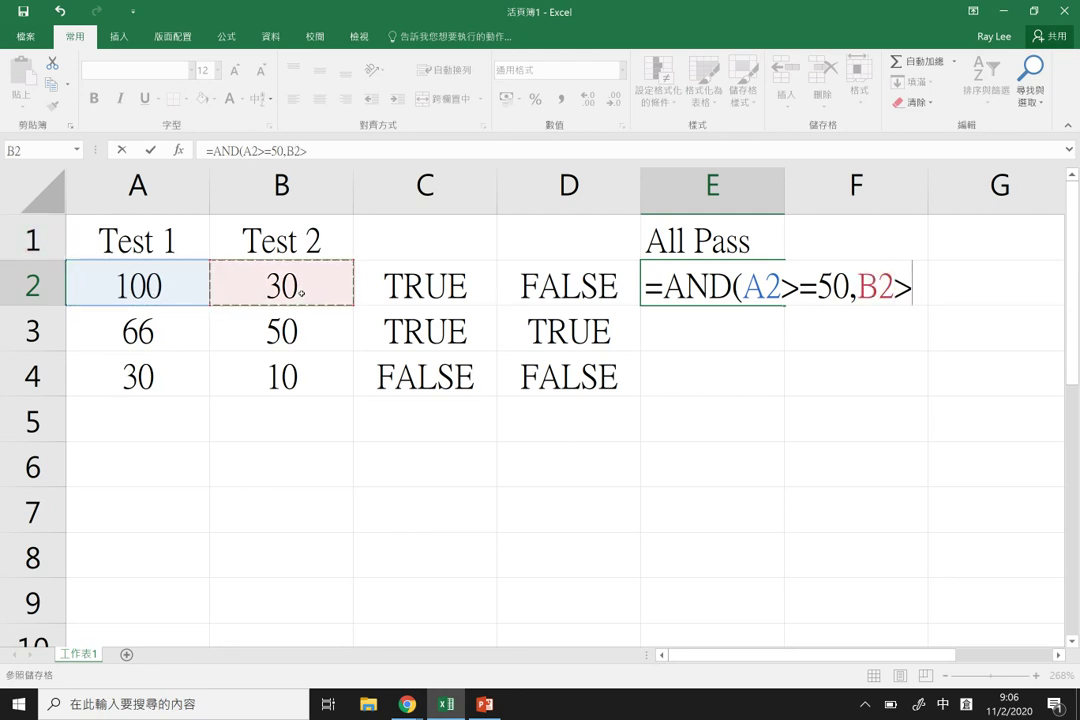
{"action": "type", "text": "50)"}
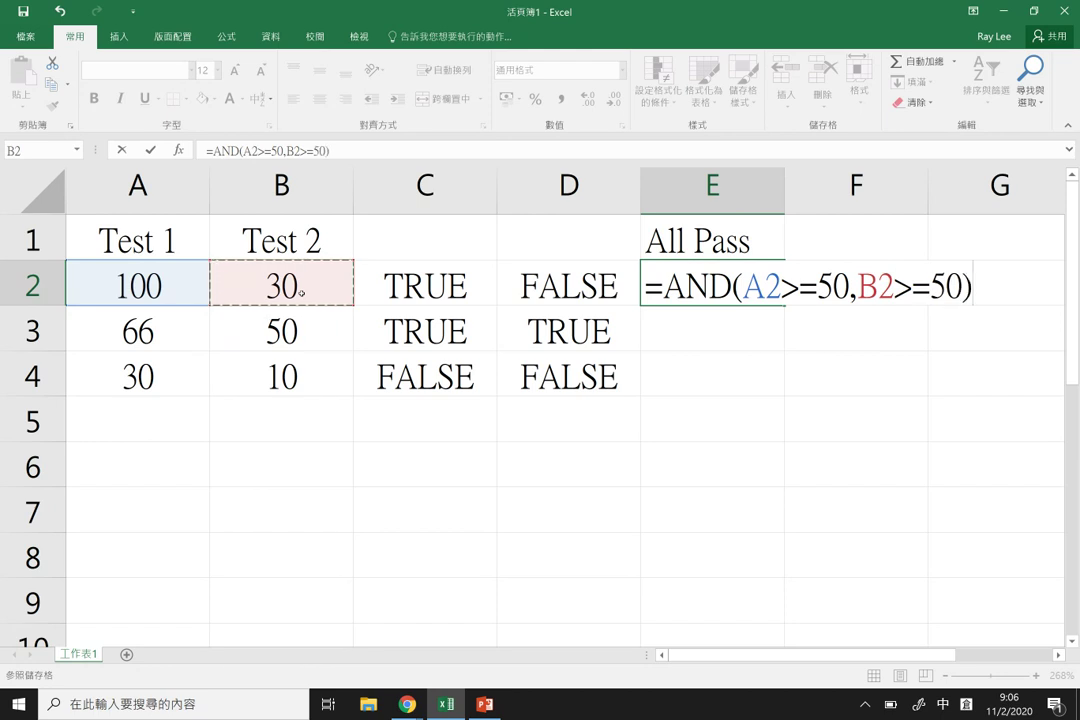
{"action": "key", "text": "Return"}
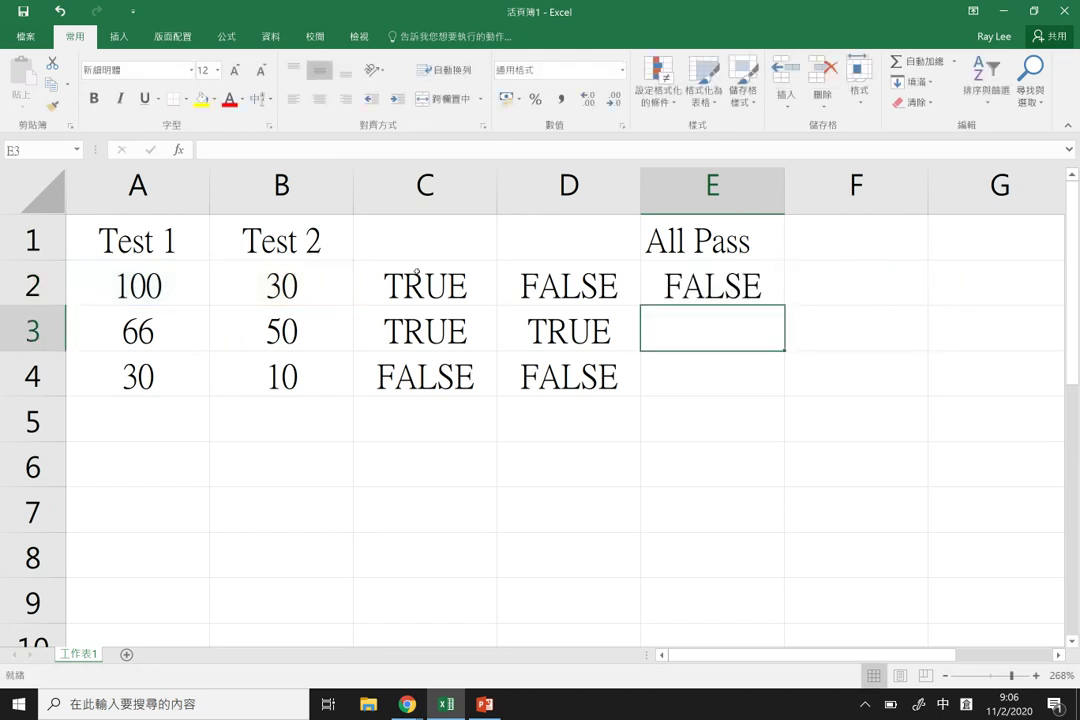
Fill the AND formula from E2 down through E4 and check it in each row
{"action": "key", "text": "Up"}
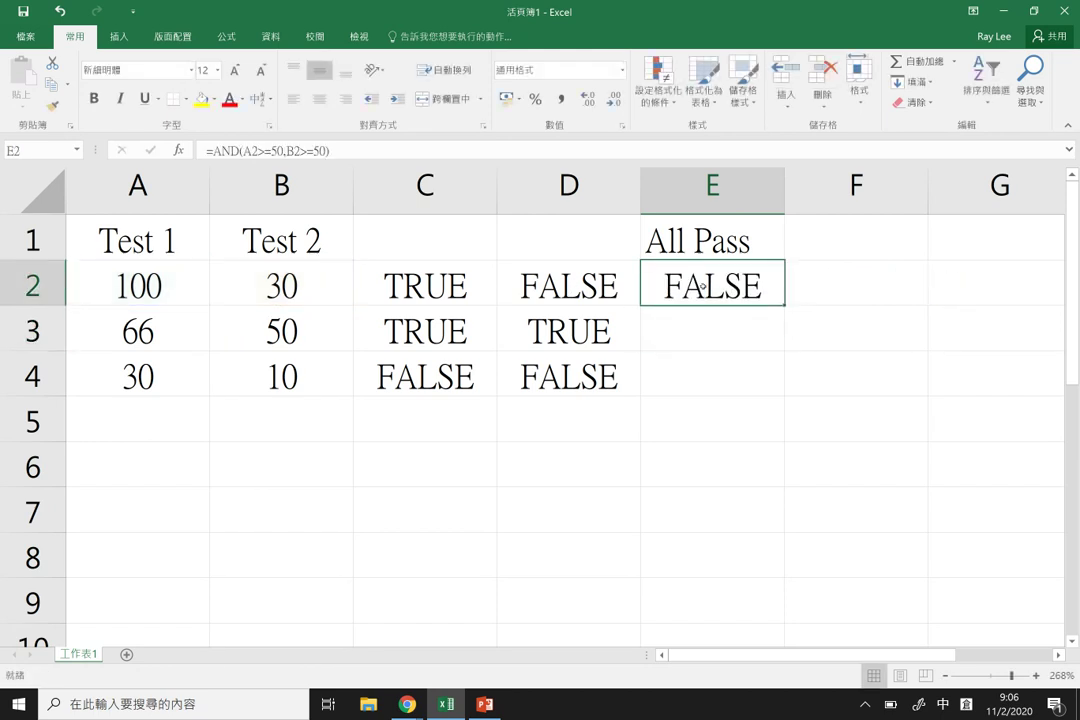
{"action": "left_click_drag", "start_coordinate": [785, 306], "coordinate": [772, 395]}
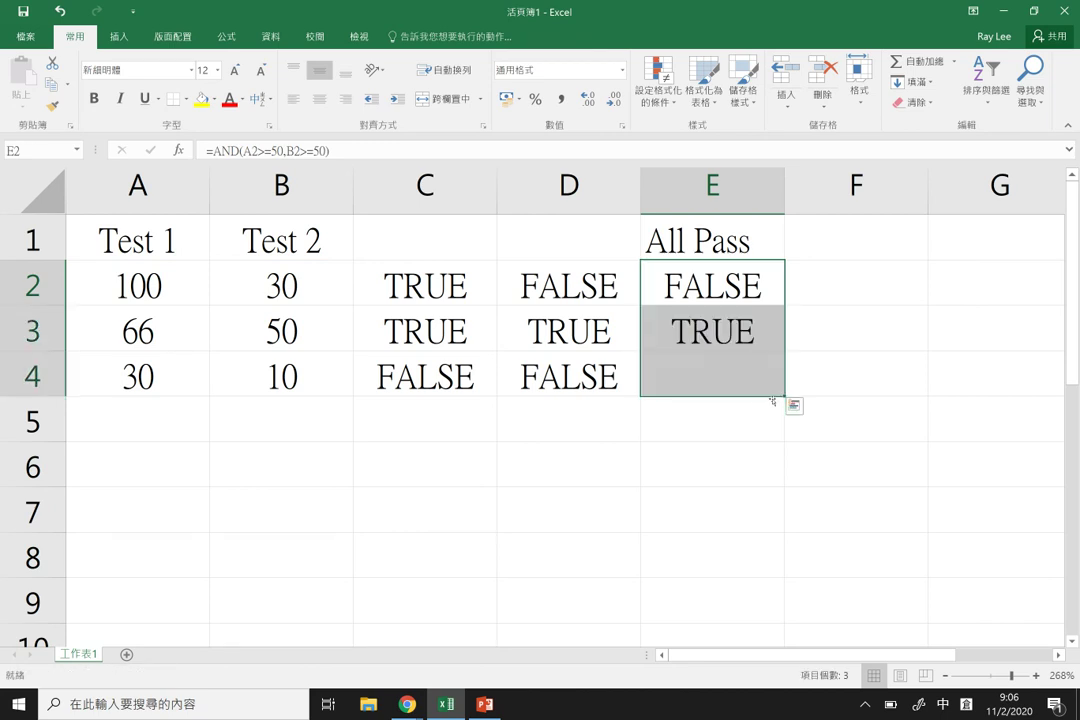
{"action": "left_click", "coordinate": [728, 287]}
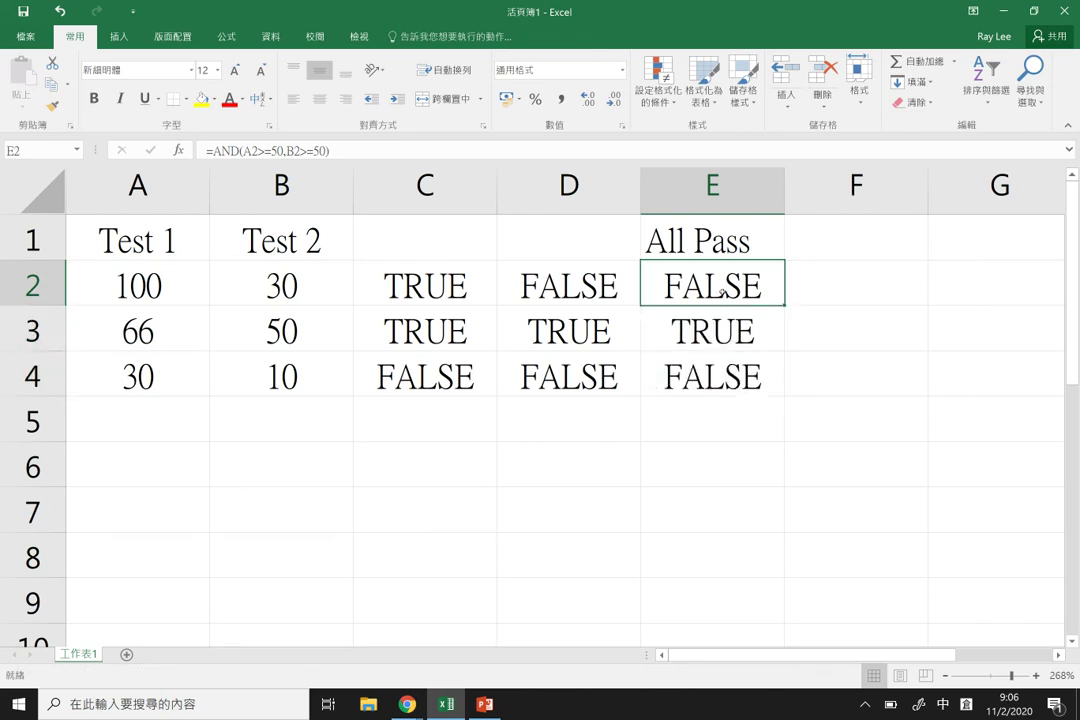
{"action": "left_click", "coordinate": [740, 340]}
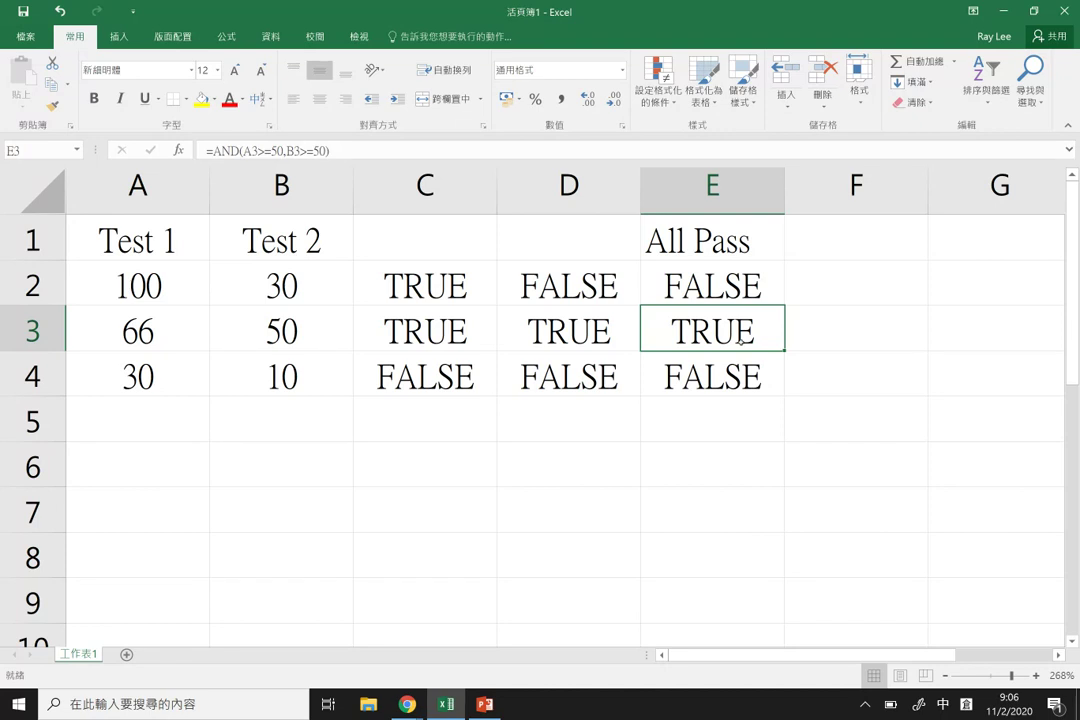
{"action": "left_click", "coordinate": [736, 383]}
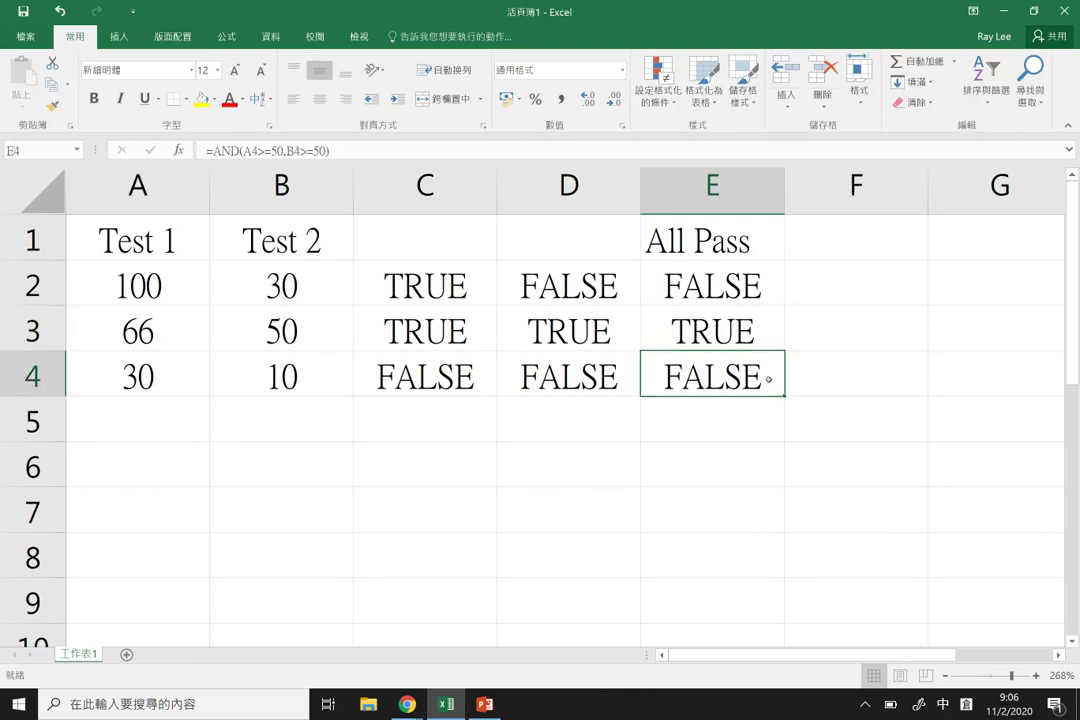
Hide the helper columns C and D
{"action": "left_click_drag", "start_coordinate": [569, 186], "coordinate": [422, 186]}
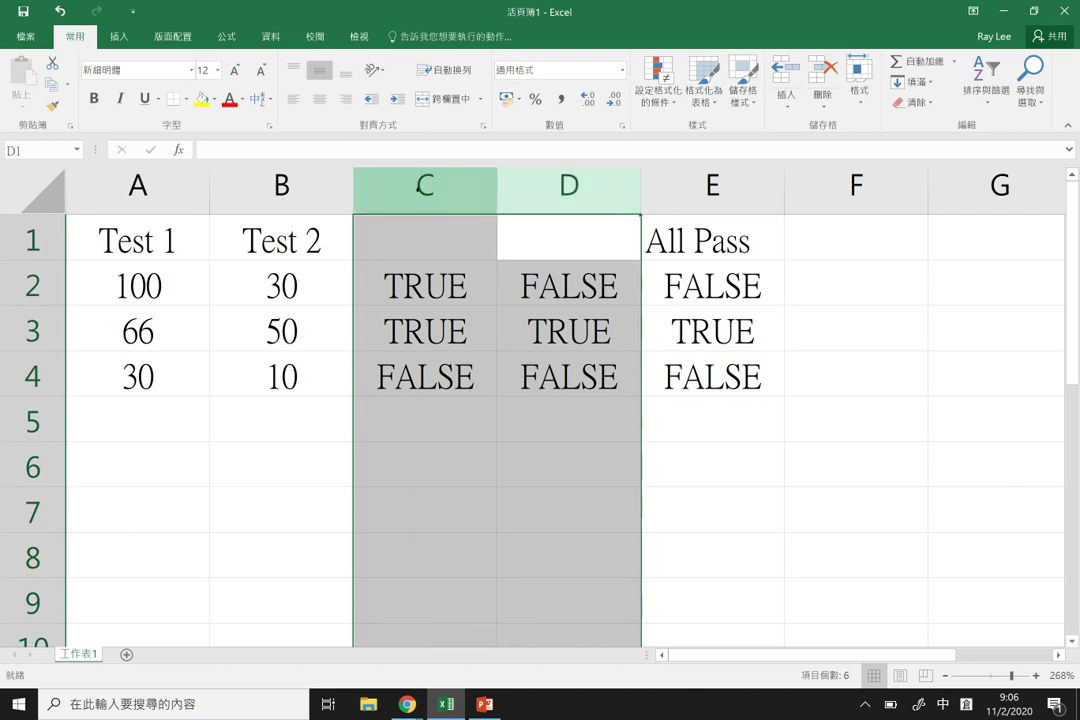
{"action": "right_click", "coordinate": [422, 186]}
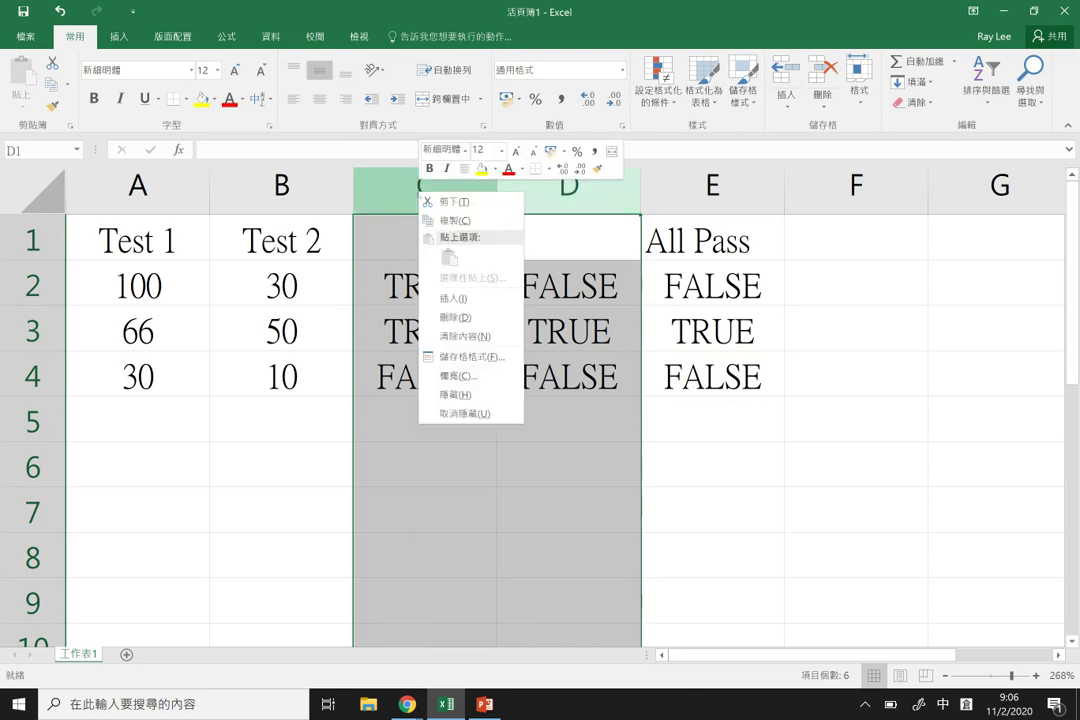
{"action": "left_click", "coordinate": [471, 394]}
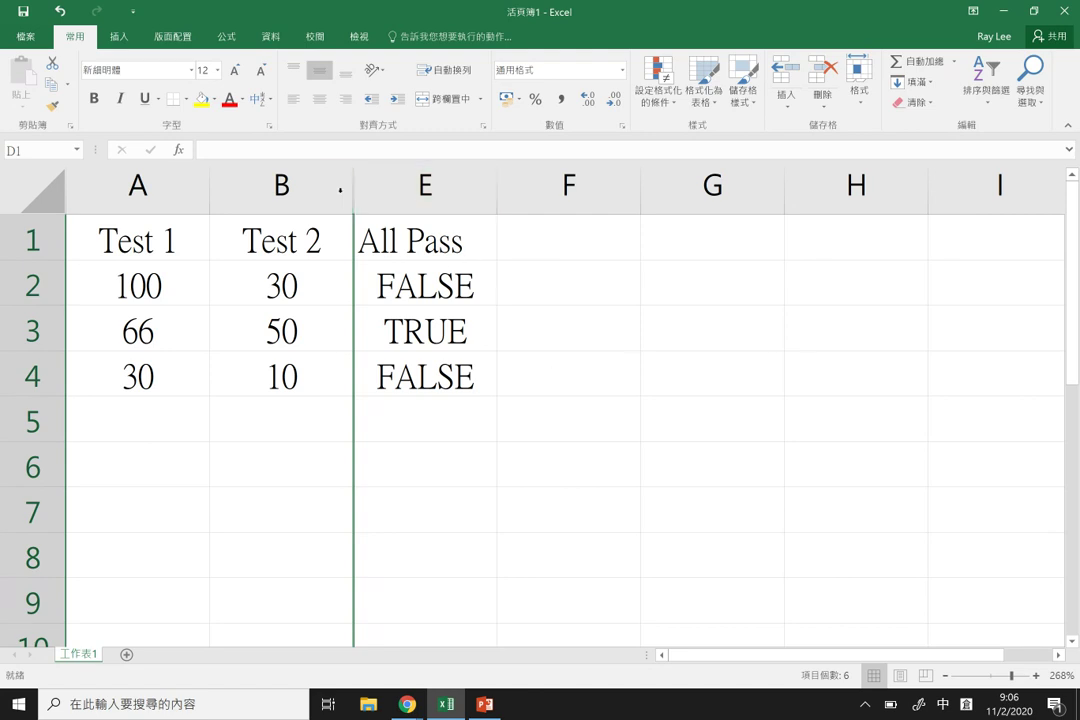
Unhide the helper columns C and D between columns B and E
{"action": "left_click", "coordinate": [329, 186]}
{"action": "mouse_move", "coordinate": [334, 180]}
{"action": "left_mouse_down"}
{"action": "mouse_move", "coordinate": [362, 186]}
{"action": "mouse_move", "coordinate": [285, 182]}
{"action": "mouse_move", "coordinate": [303, 210]}
{"action": "mouse_move", "coordinate": [312, 203]}
{"action": "left_mouse_up"}
{"action": "right_click", "coordinate": [319, 198]}
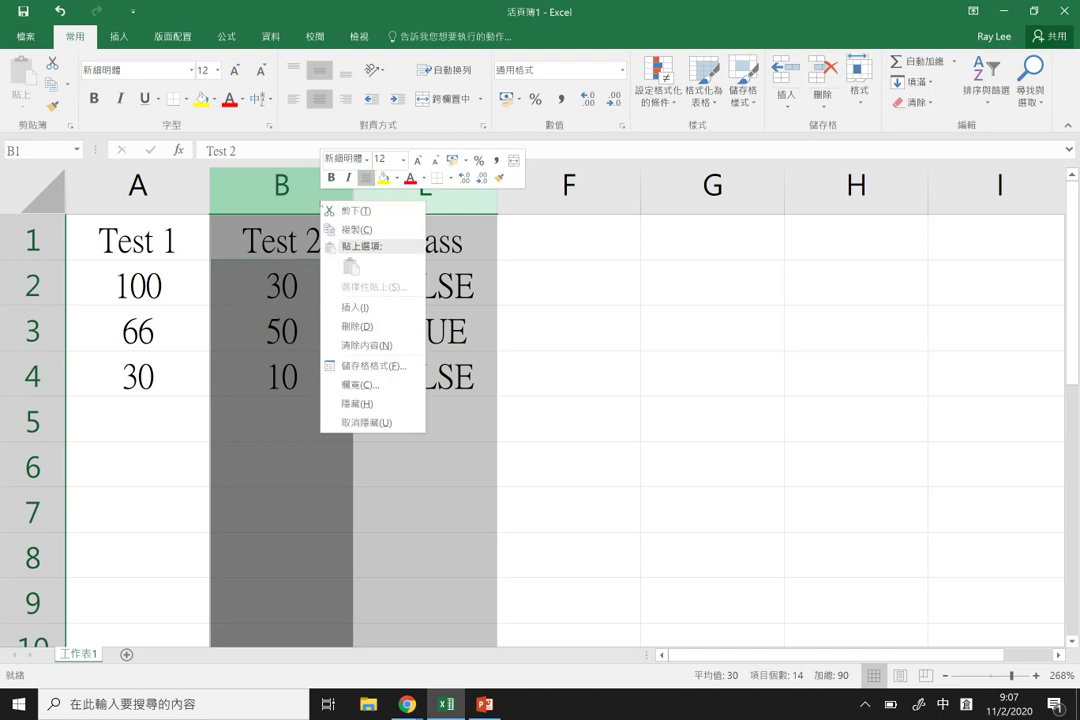
{"action": "left_click", "coordinate": [397, 422]}
Insert a new column before column C and enter the header Test 3 in C1
{"action": "left_click", "coordinate": [425, 186]}
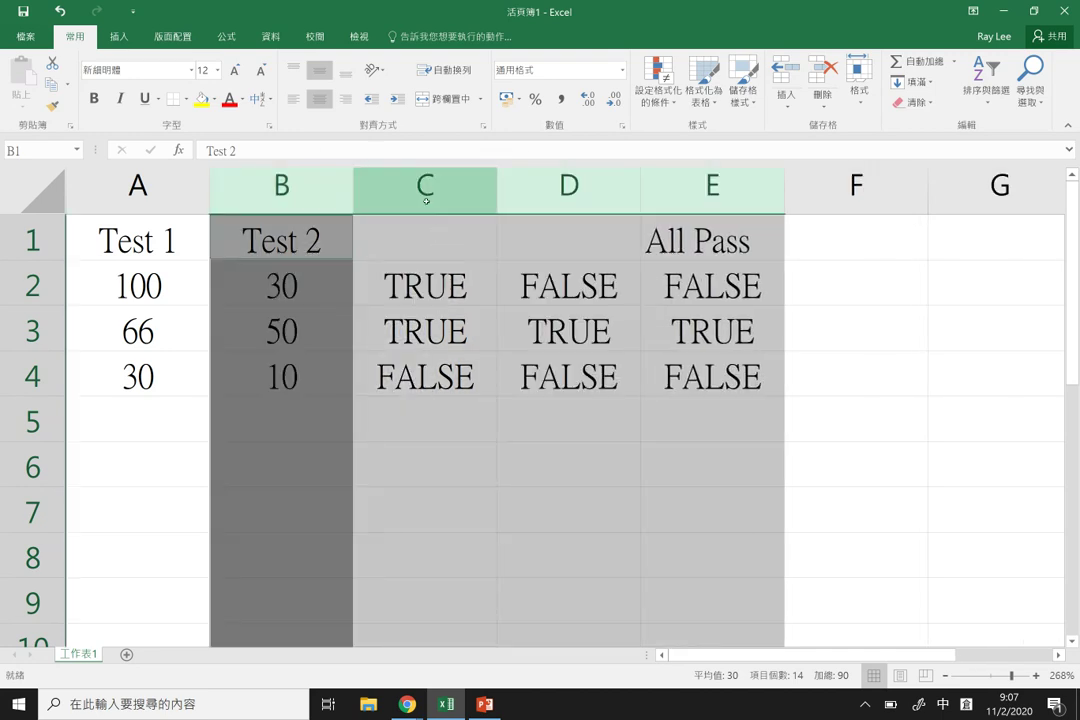
{"action": "right_click", "coordinate": [426, 195]}
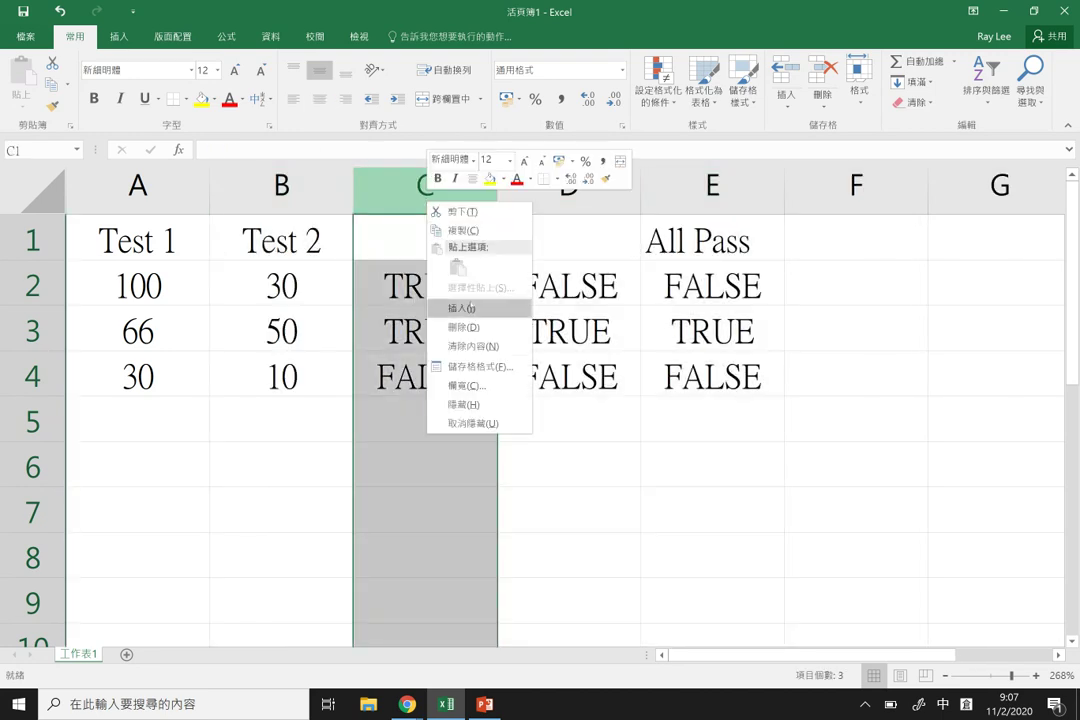
{"action": "left_click", "coordinate": [461, 308]}
{"action": "left_click", "coordinate": [422, 230]}
{"action": "type", "text": "Test"}
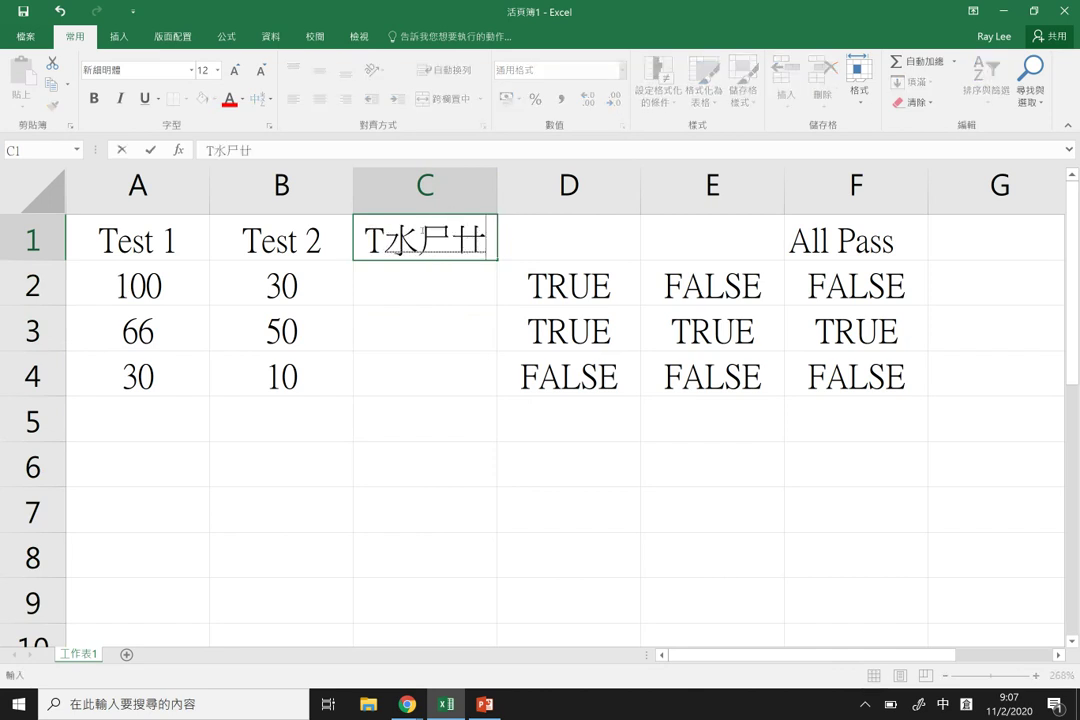
{"action": "key", "text": "space"}
{"action": "key", "text": "Escape"}
{"action": "key", "text": "shift"}
{"action": "type", "text": "test 3"}
{"action": "key", "text": "BackSpace"}
{"action": "key", "text": "BackSpace"}
{"action": "key", "text": "BackSpace"}
{"action": "key", "text": "BackSpace"}
{"action": "key", "text": "BackSpace"}
{"action": "key", "text": "BackSpace"}
{"action": "type", "text": "est 3"}
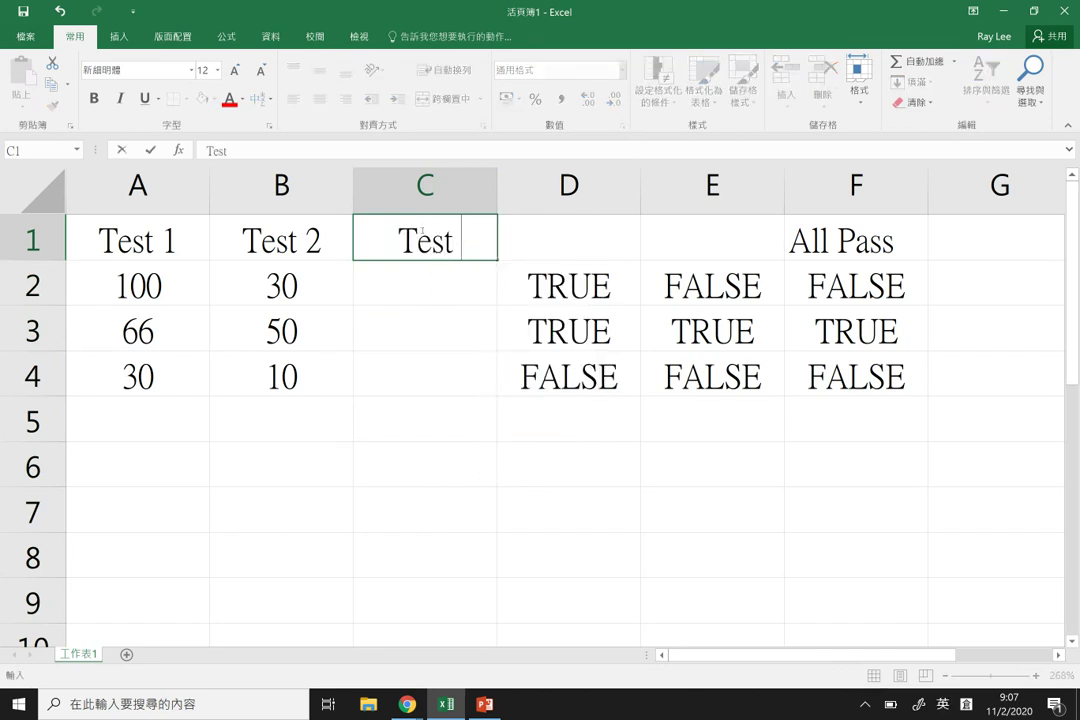
{"action": "key", "text": "Return"}
Enter the Test 3 scores 50, 66 and 70 in C2 through C4
{"action": "type", "text": "50"}
{"action": "key", "text": "Return"}
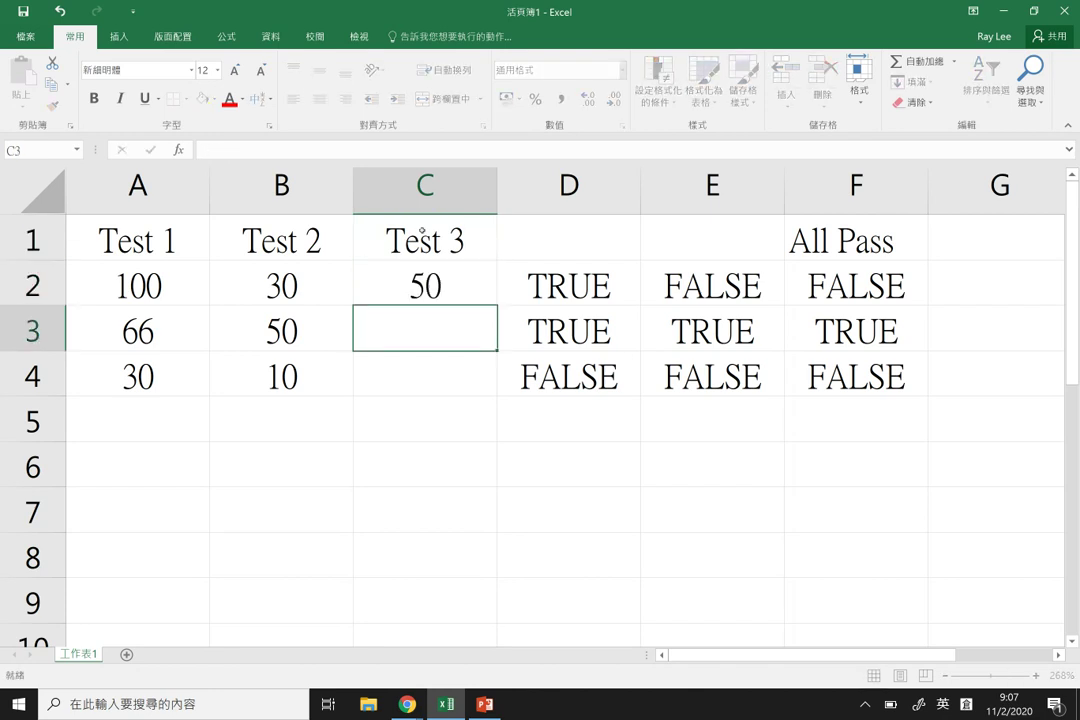
{"action": "type", "text": "66"}
{"action": "key", "text": "Return"}
{"action": "type", "text": "70"}
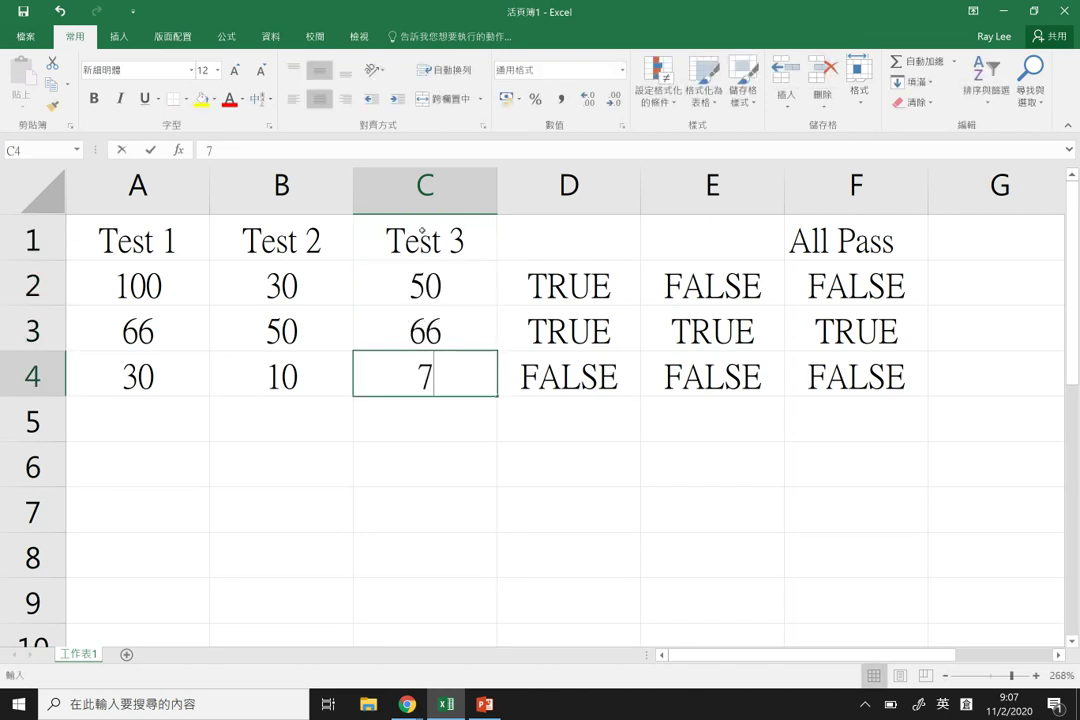
{"action": "key", "text": "Return"}
Delete the helper columns D and E containing the single-test pass checks
{"action": "left_click_drag", "start_coordinate": [575, 200], "coordinate": [682, 190]}
{"action": "left_click", "coordinate": [680, 198]}
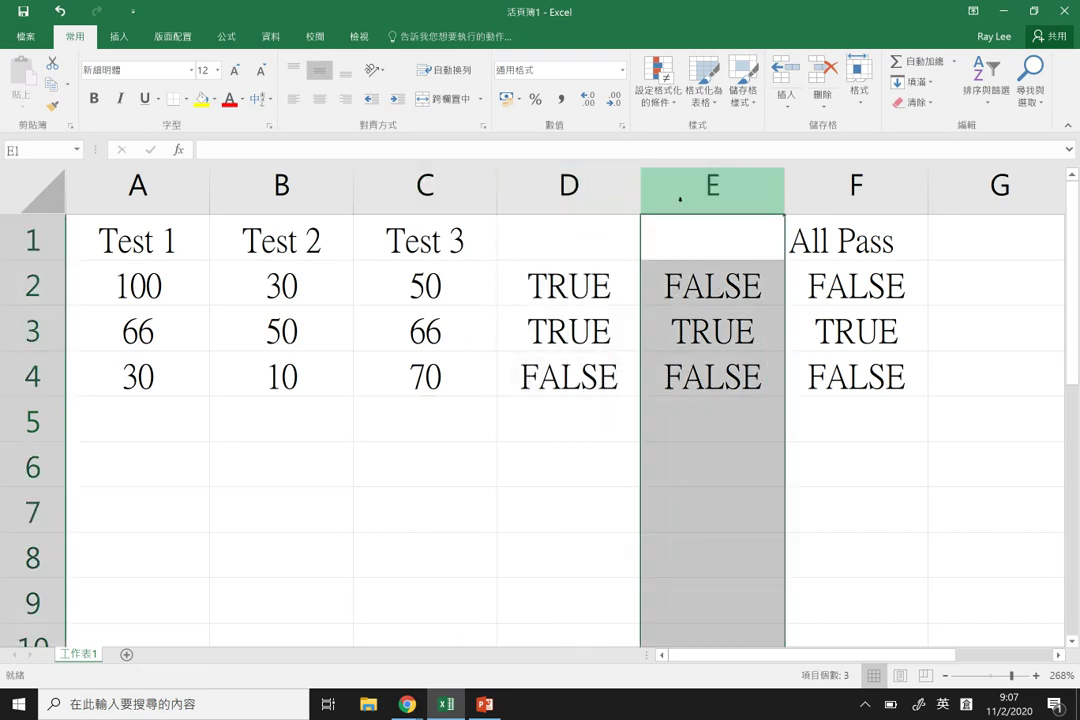
{"action": "right_click", "coordinate": [680, 198]}
{"action": "left_click", "coordinate": [571, 191]}
{"action": "left_click_drag", "start_coordinate": [568, 187], "coordinate": [714, 183]}
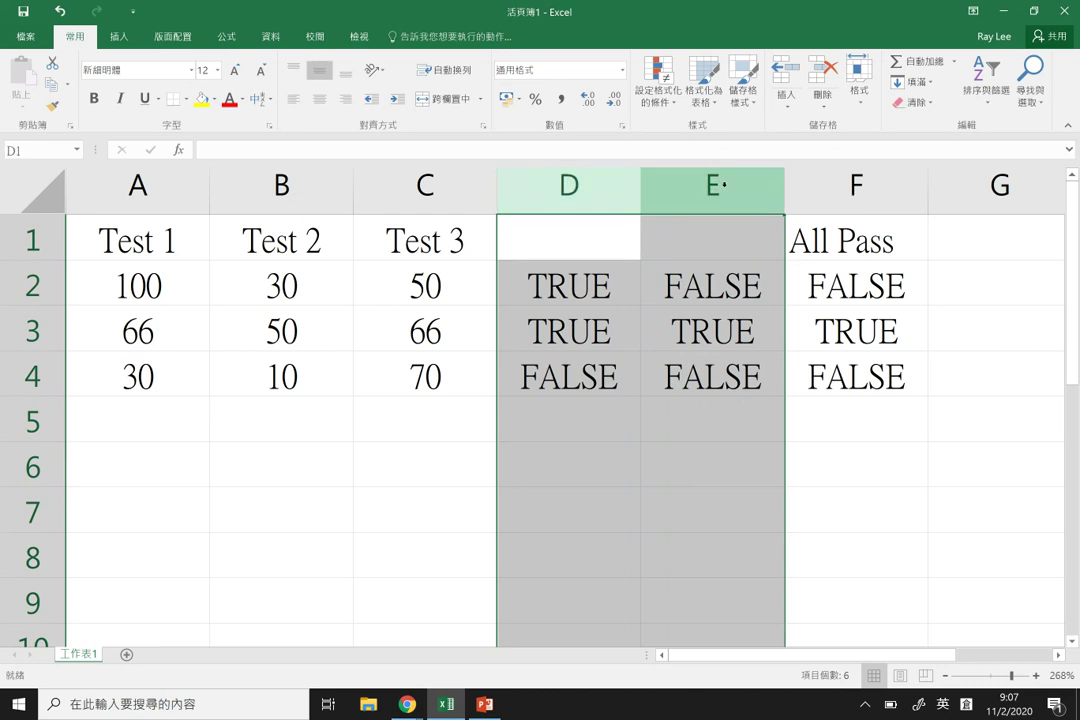
{"action": "right_click", "coordinate": [716, 184]}
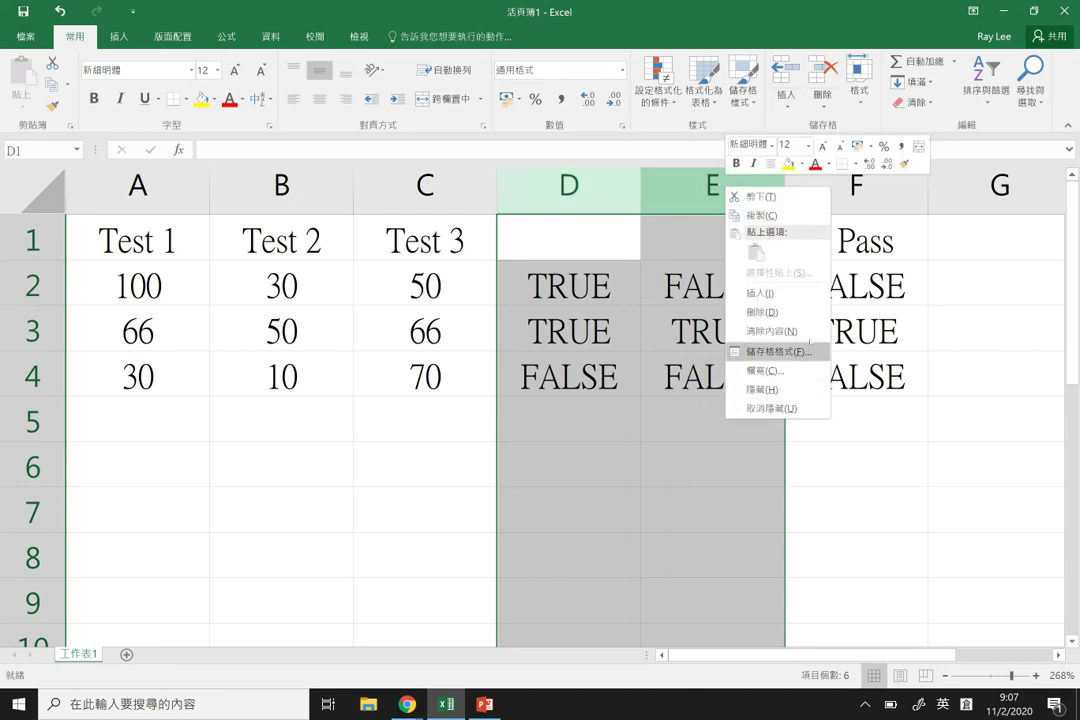
{"action": "left_click", "coordinate": [783, 310]}
Clear the two-test AND formulas from D2 through D4 under the All Pass header
{"action": "left_click_drag", "start_coordinate": [580, 281], "coordinate": [580, 375]}
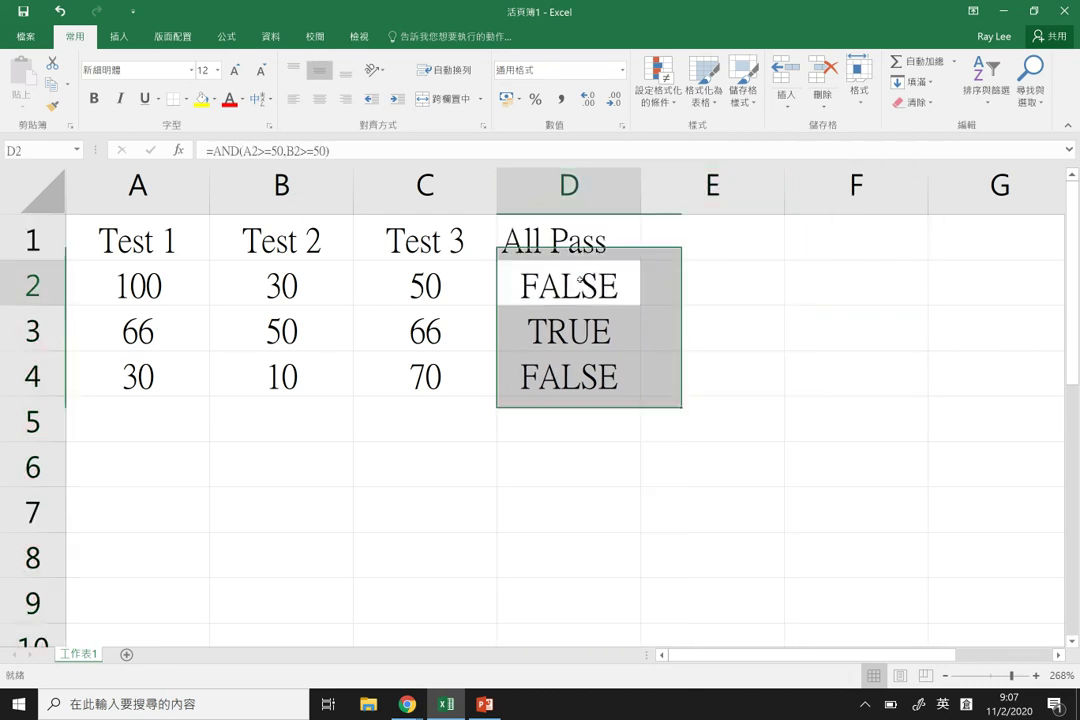
{"action": "left_click", "coordinate": [580, 281]}
{"action": "key", "text": "shift+Down"}
{"action": "key", "text": "shift+Down"}
{"action": "key", "text": "Delete"}
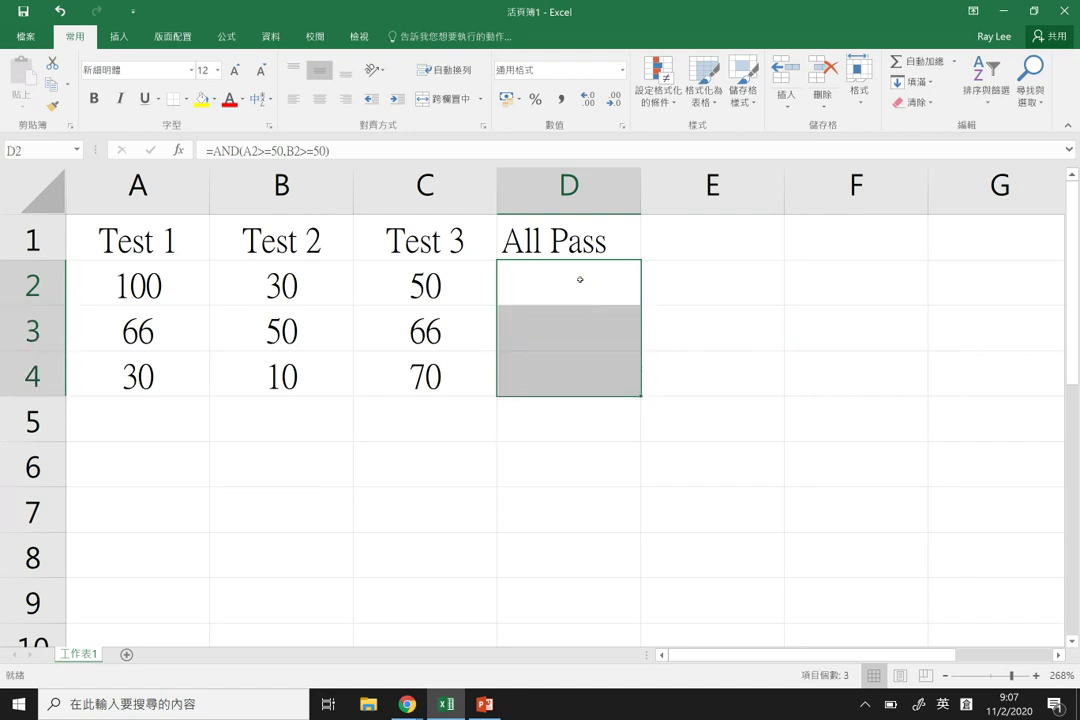
Enter the formula =AND(A2>=50,B2>=50,C2>=50) in D2 to check all three tests
{"action": "left_click", "coordinate": [580, 280]}
{"action": "type", "text": "=AND"}
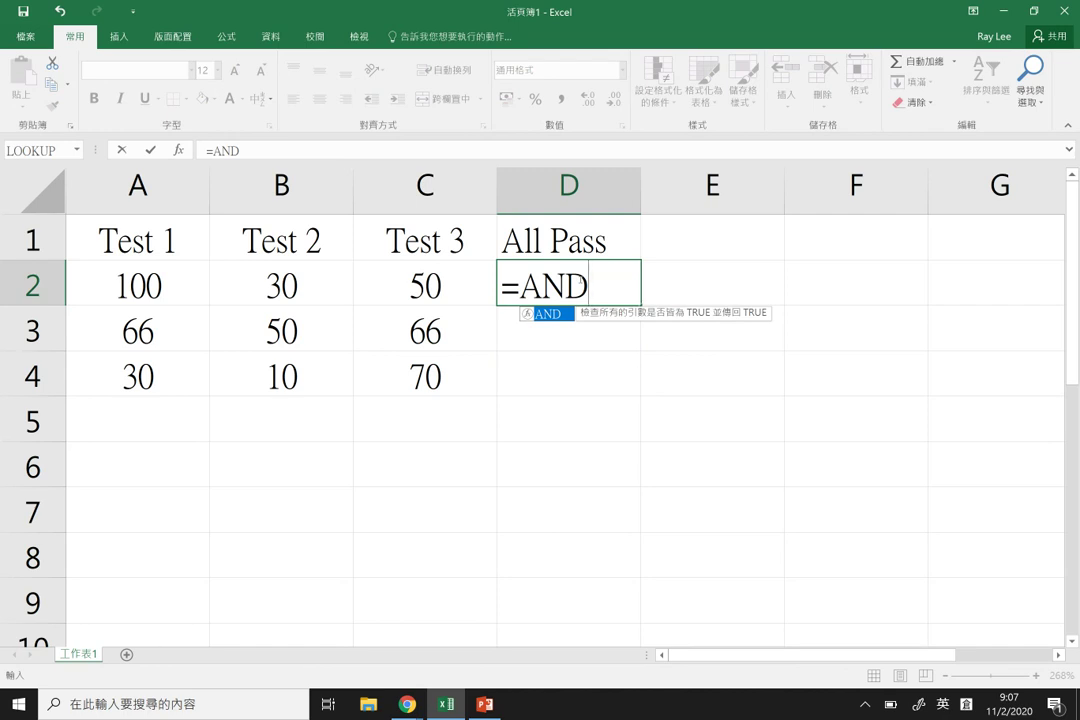
{"action": "type", "text": "("}
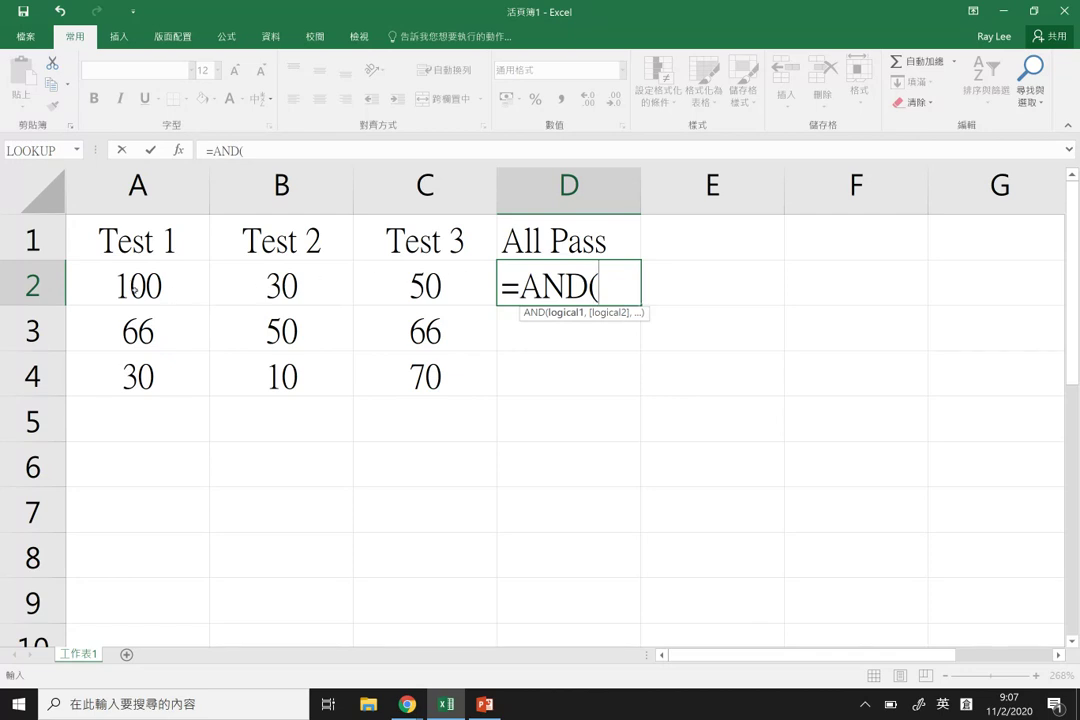
{"action": "left_click", "coordinate": [141, 300]}
{"action": "type", "text": "=50,"}
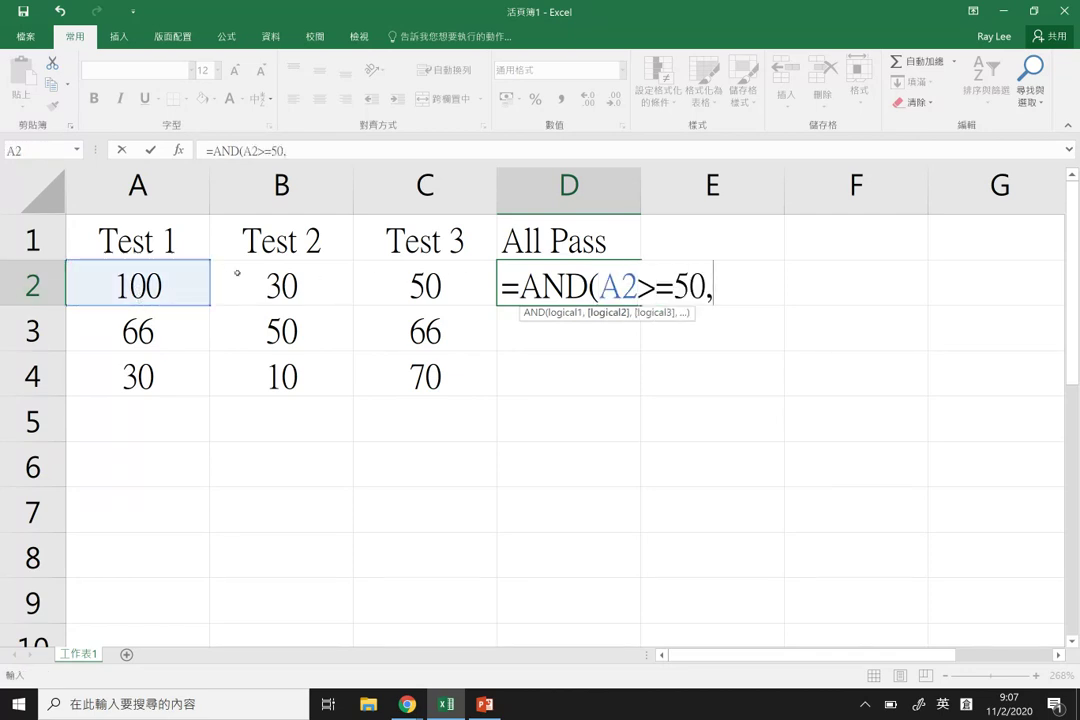
{"action": "left_click", "coordinate": [255, 282]}
{"action": "type", "text": ">=50,"}
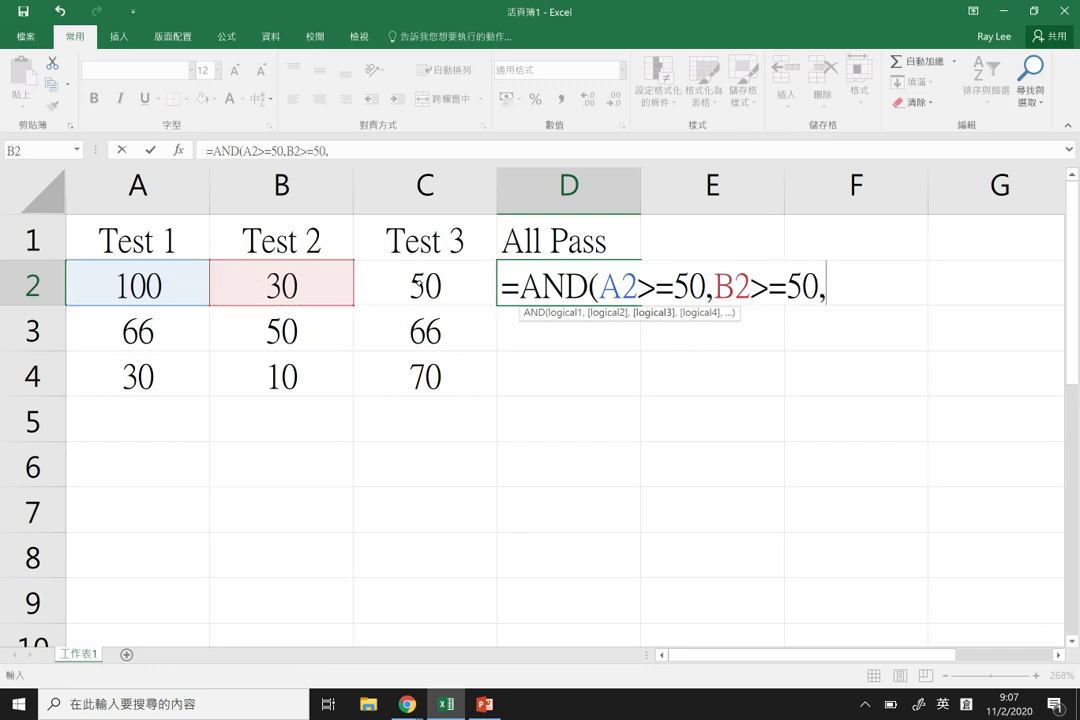
{"action": "left_click", "coordinate": [417, 285]}
{"action": "type", "text": ">=50)"}
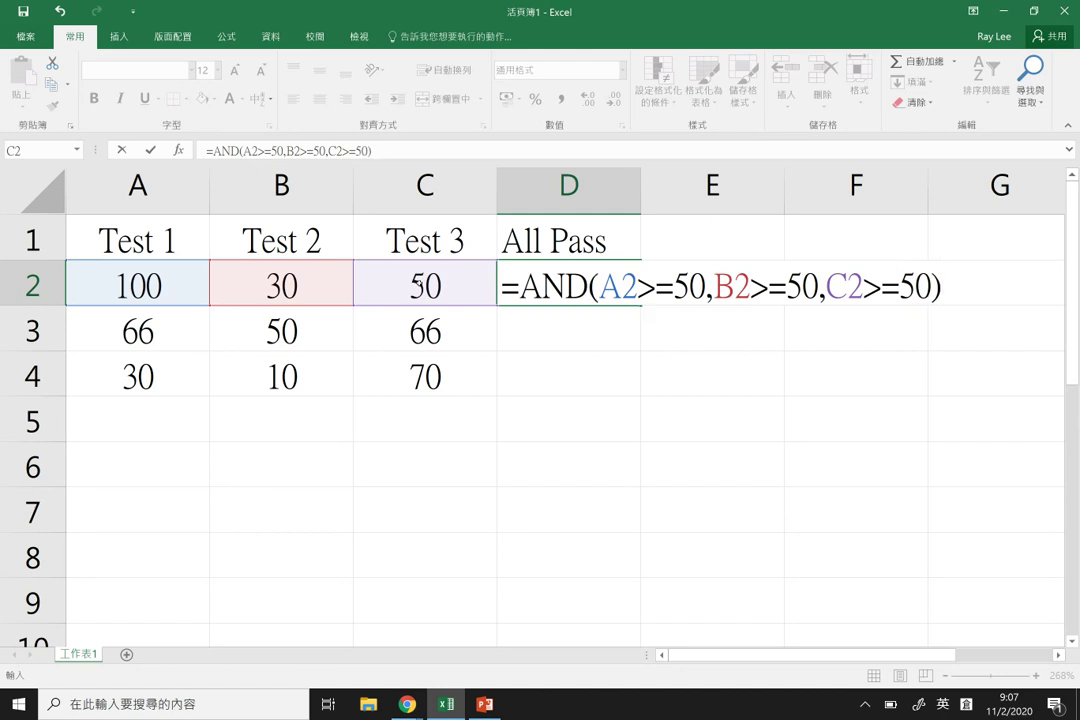
{"action": "key", "text": "Return"}
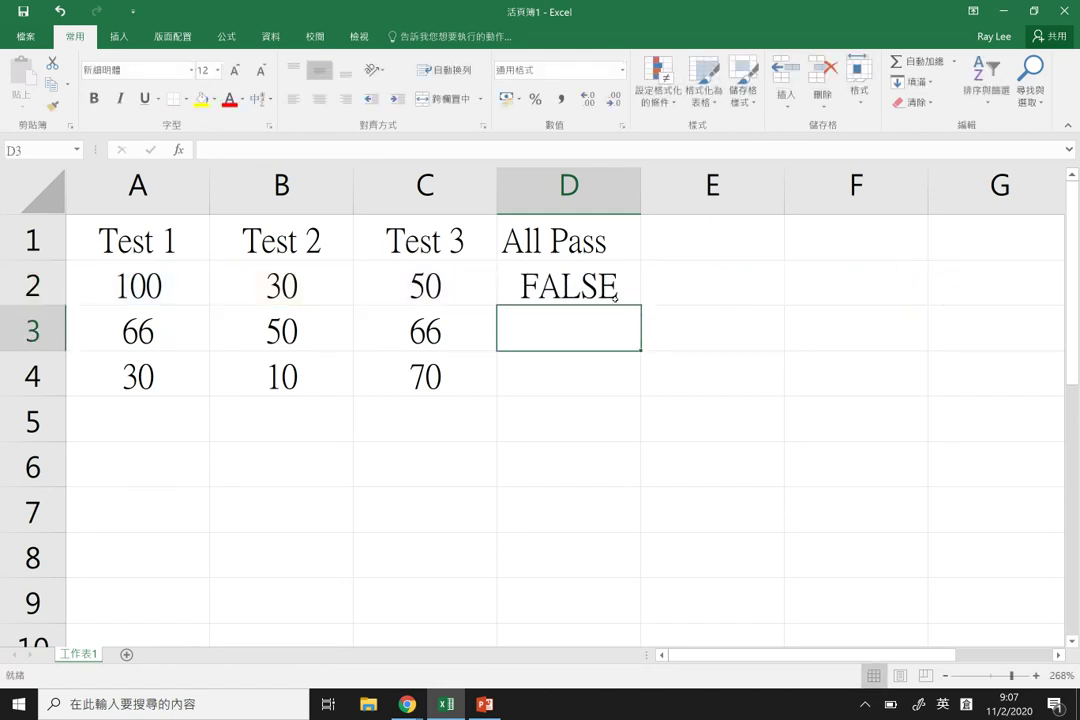
Fill the three-test AND formula from D2 down through D4 and center-align column D
{"action": "left_click", "coordinate": [305, 282]}
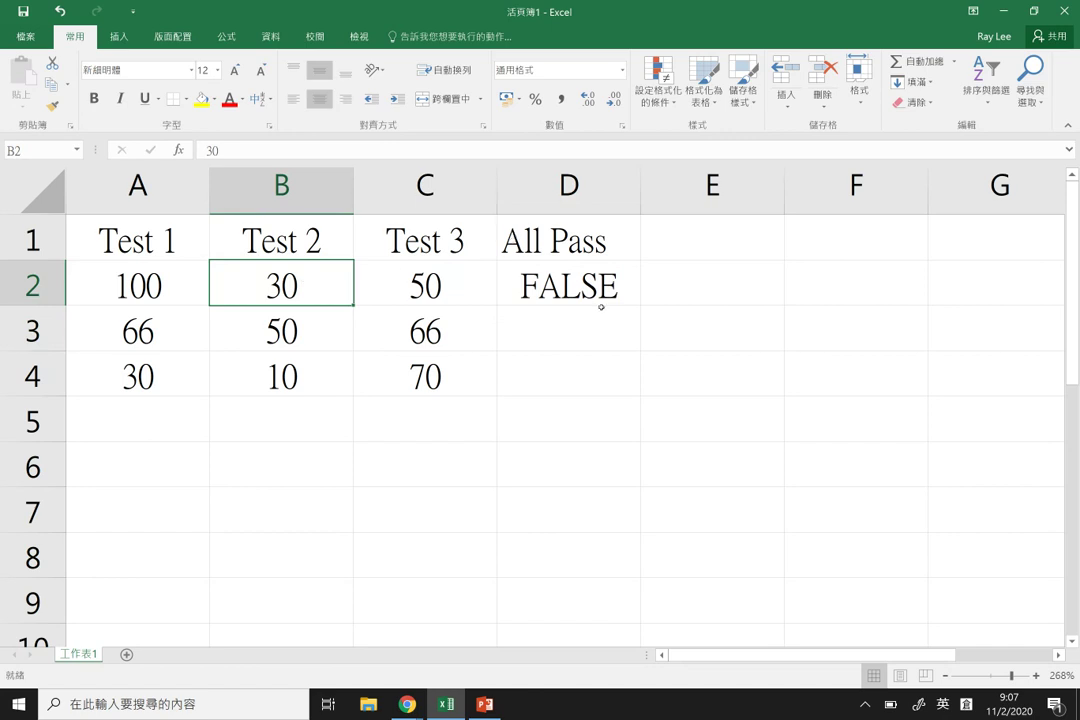
{"action": "left_click", "coordinate": [500, 245]}
{"action": "left_click_drag", "start_coordinate": [641, 304], "coordinate": [634, 345]}
{"action": "left_click", "coordinate": [560, 338]}
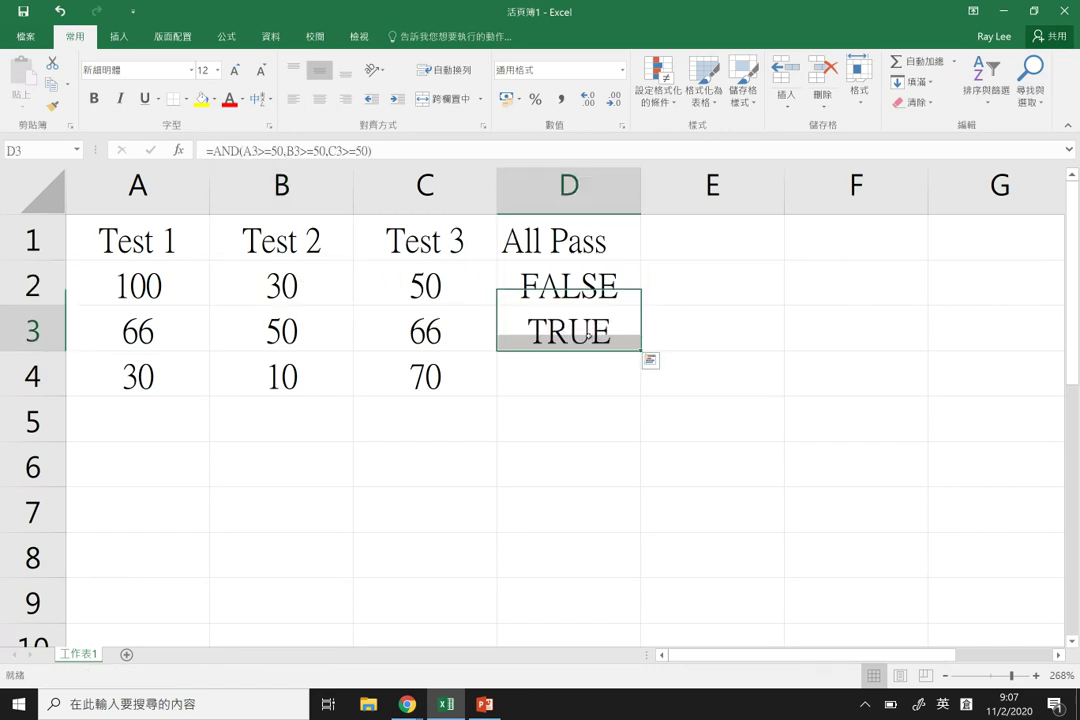
{"action": "left_click_drag", "start_coordinate": [641, 352], "coordinate": [631, 378]}
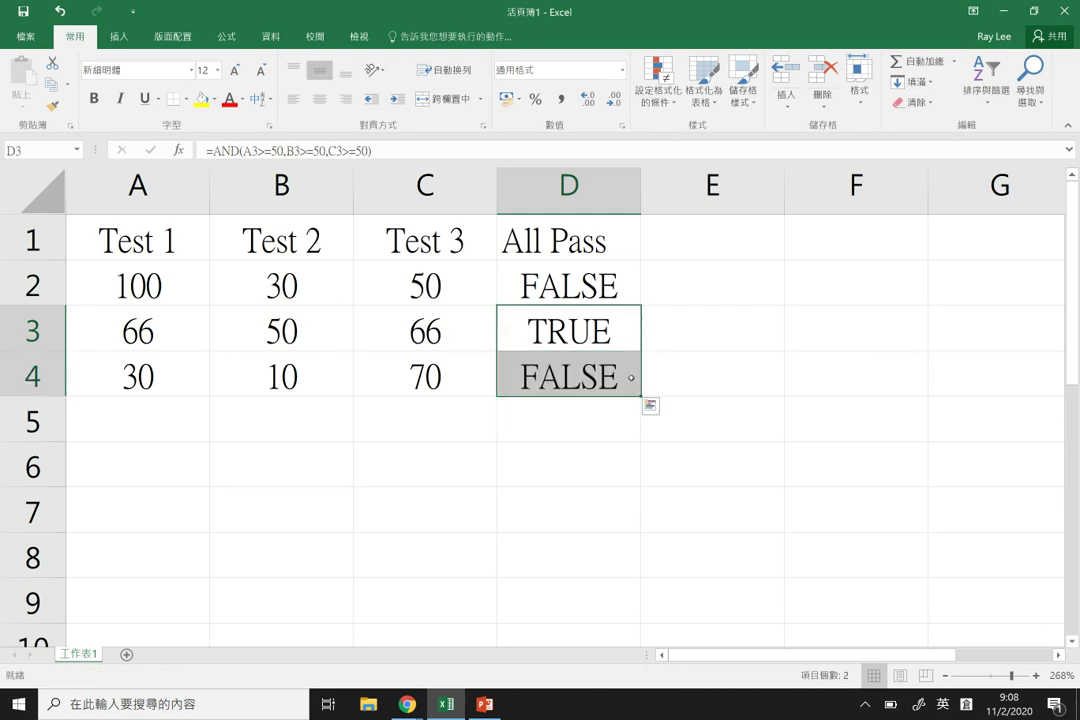
{"action": "left_click", "coordinate": [506, 186]}
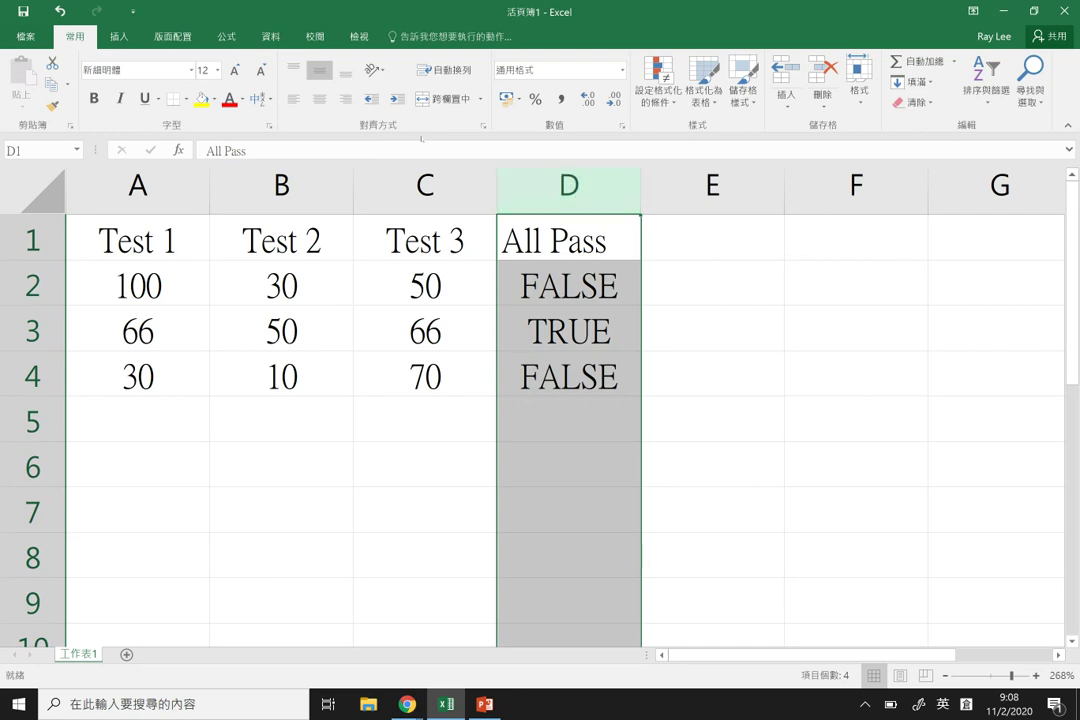
{"action": "left_click", "coordinate": [319, 98]}
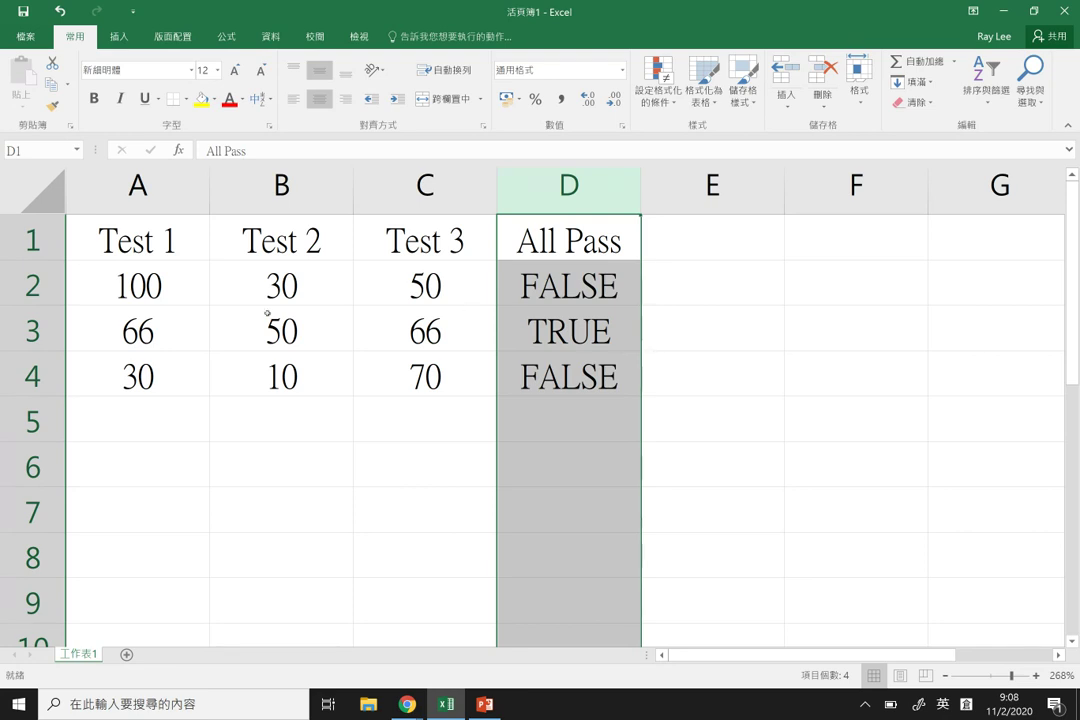
Display the AND formula in D2 as left-aligned text by prefixing it with an apostrophe
{"action": "double_click", "coordinate": [566, 287]}
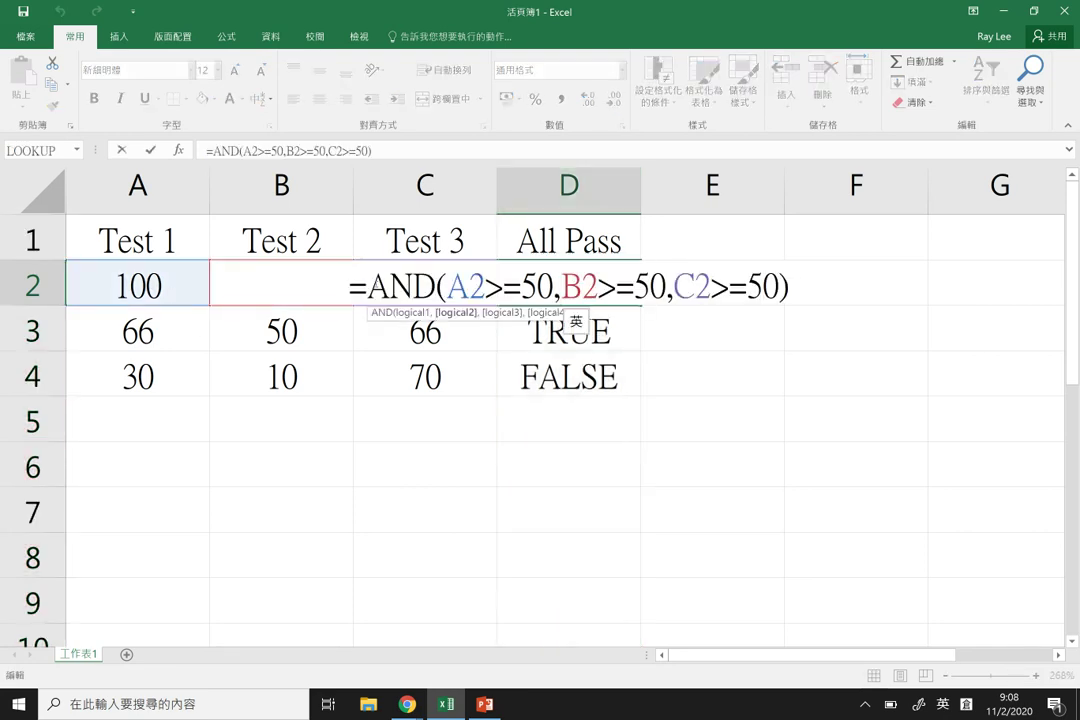
{"action": "key", "text": "Return"}
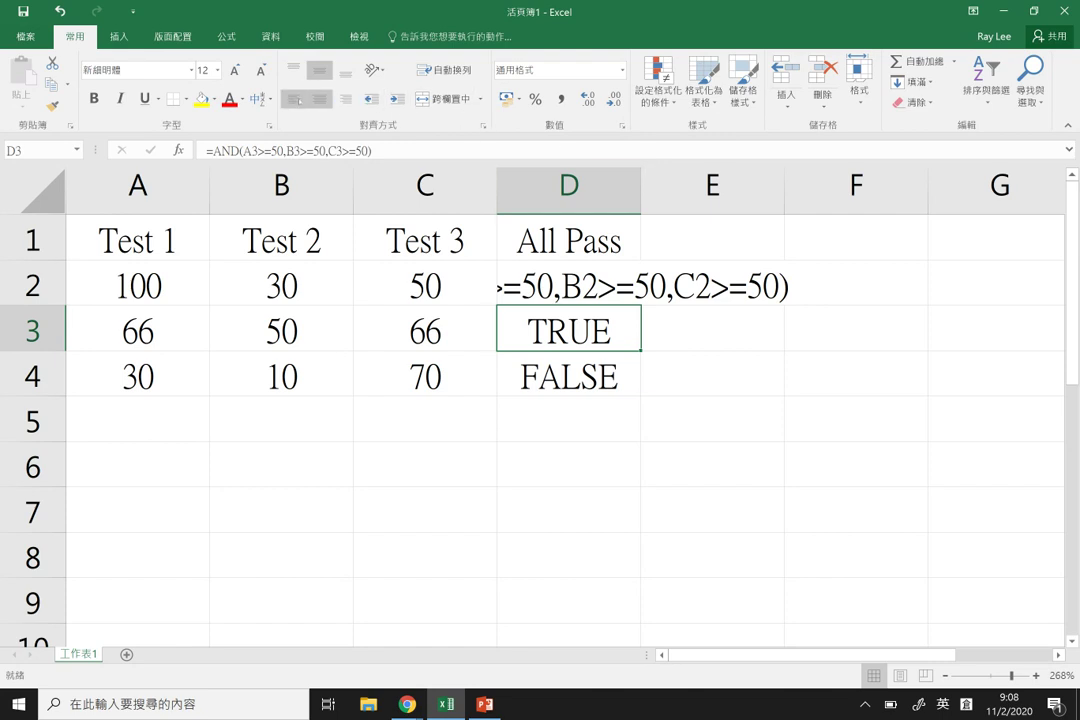
{"action": "left_click", "coordinate": [293, 99]}
{"action": "key", "text": "ctrl+z"}
{"action": "key", "text": "ctrl+z"}
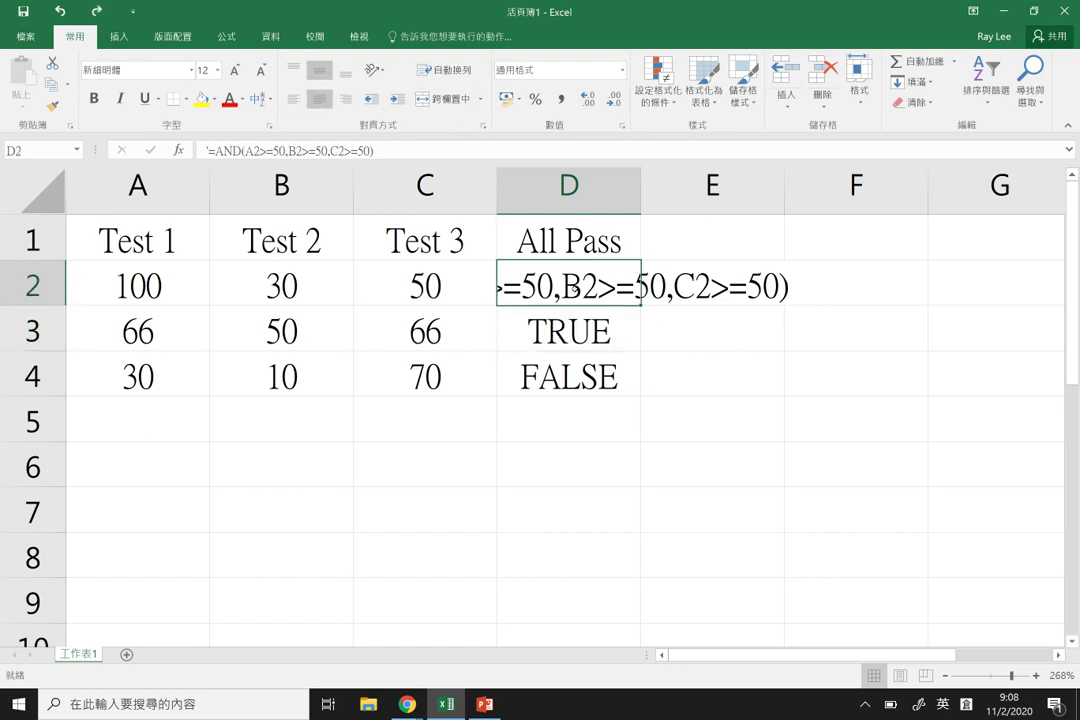
{"action": "key", "text": "ctrl+z"}
{"action": "key", "text": "ctrl+z"}
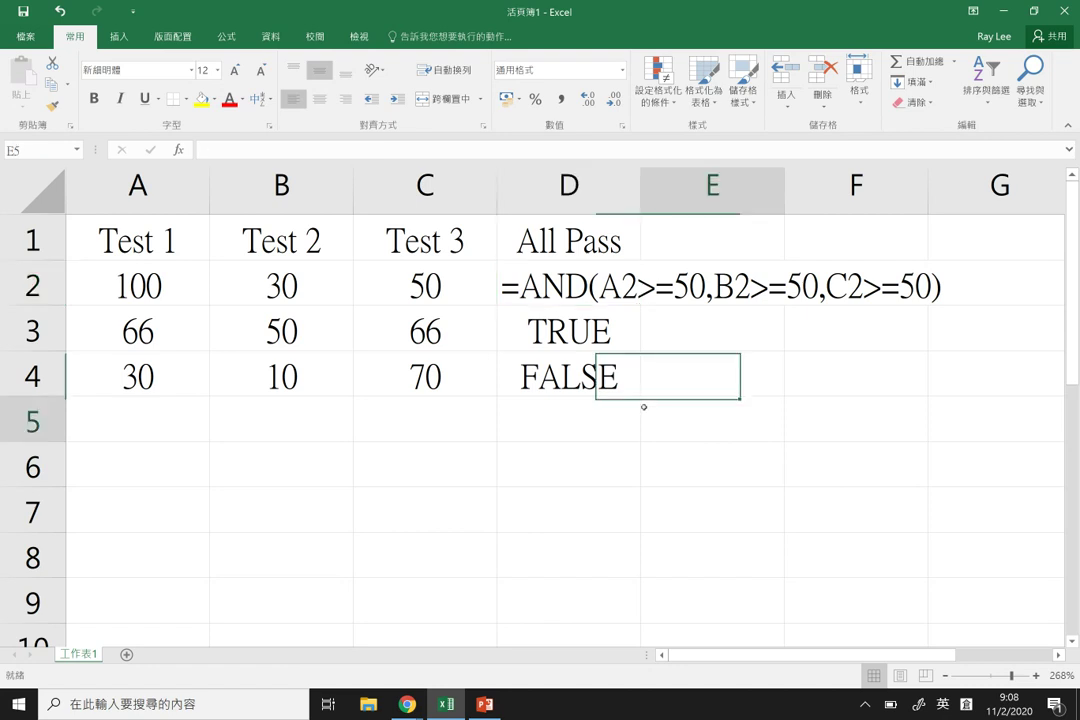
{"action": "key", "text": "ctrl+z"}
{"action": "left_click", "coordinate": [644, 408]}
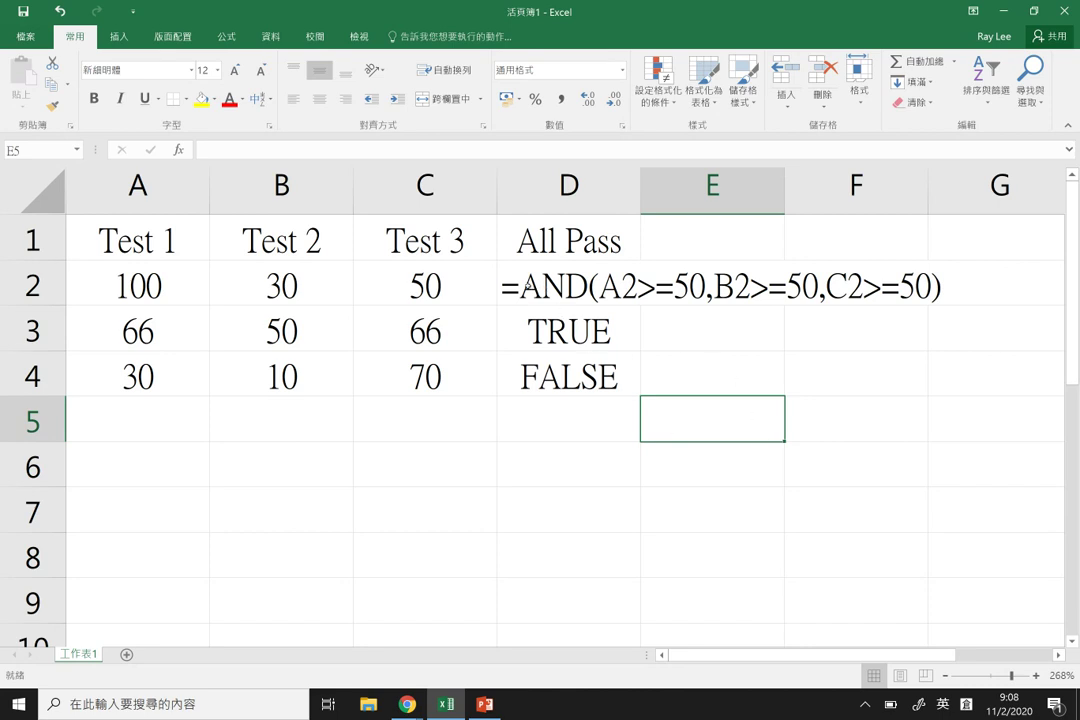
Remove the leading apostrophe in D2 so the AND formula calculates again
{"action": "left_click", "coordinate": [520, 287]}
{"action": "double_click", "coordinate": [505, 287]}
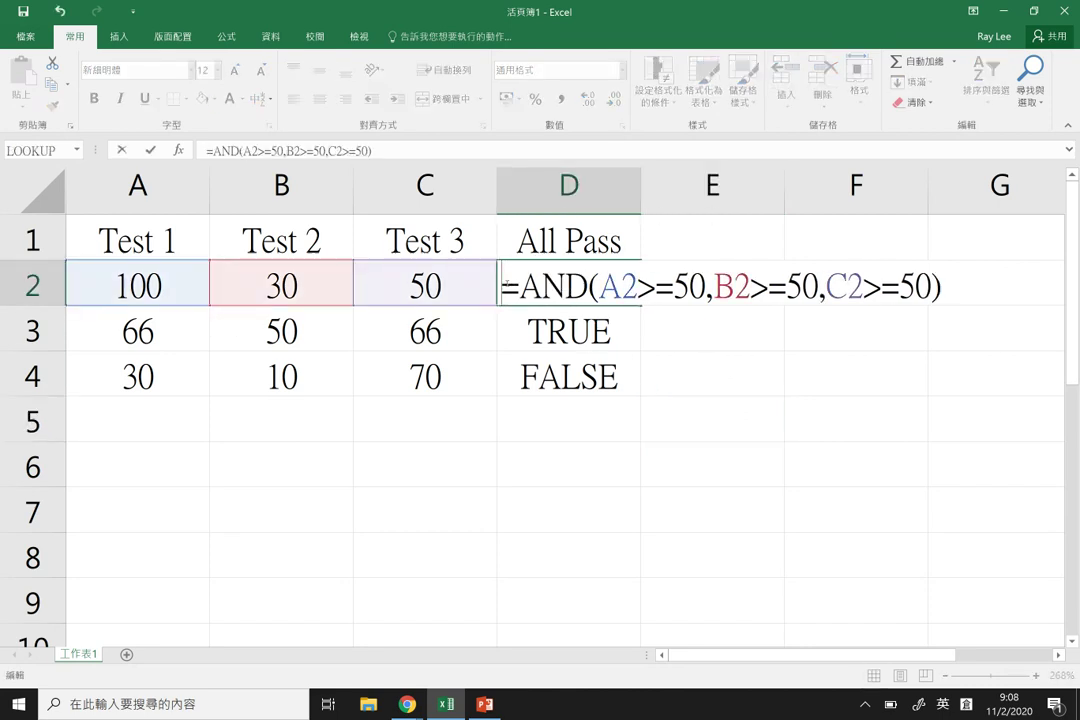
{"action": "key", "text": "Return"}
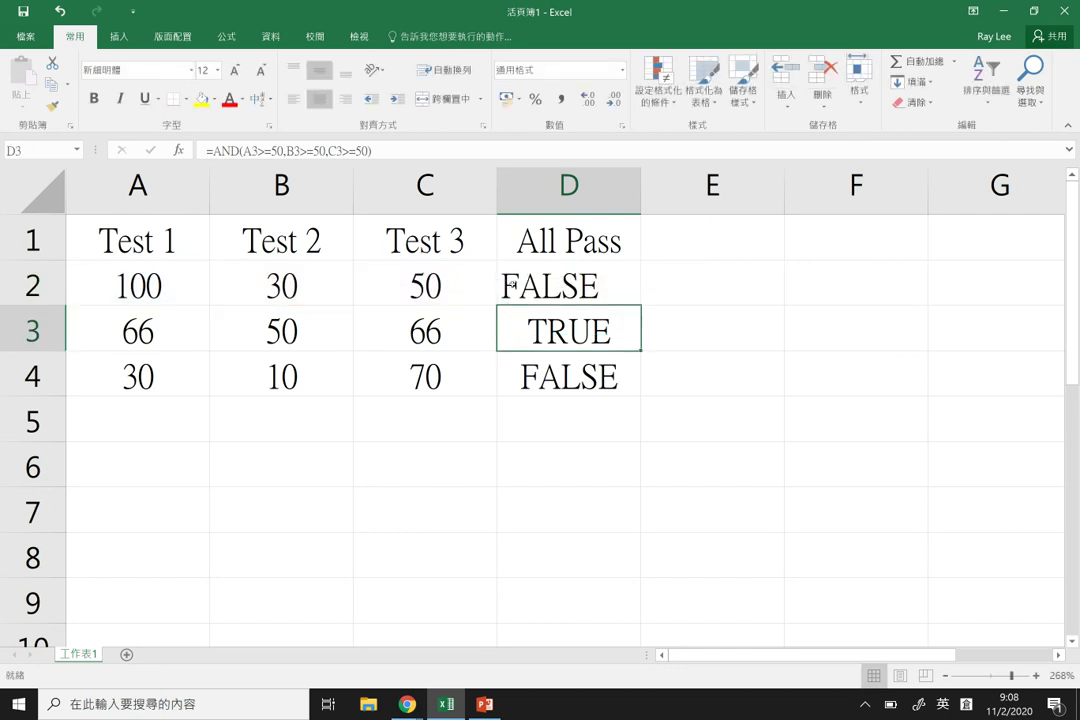
Left-align the whole All Pass column D
{"action": "left_click", "coordinate": [551, 190]}
{"action": "left_click", "coordinate": [319, 99]}
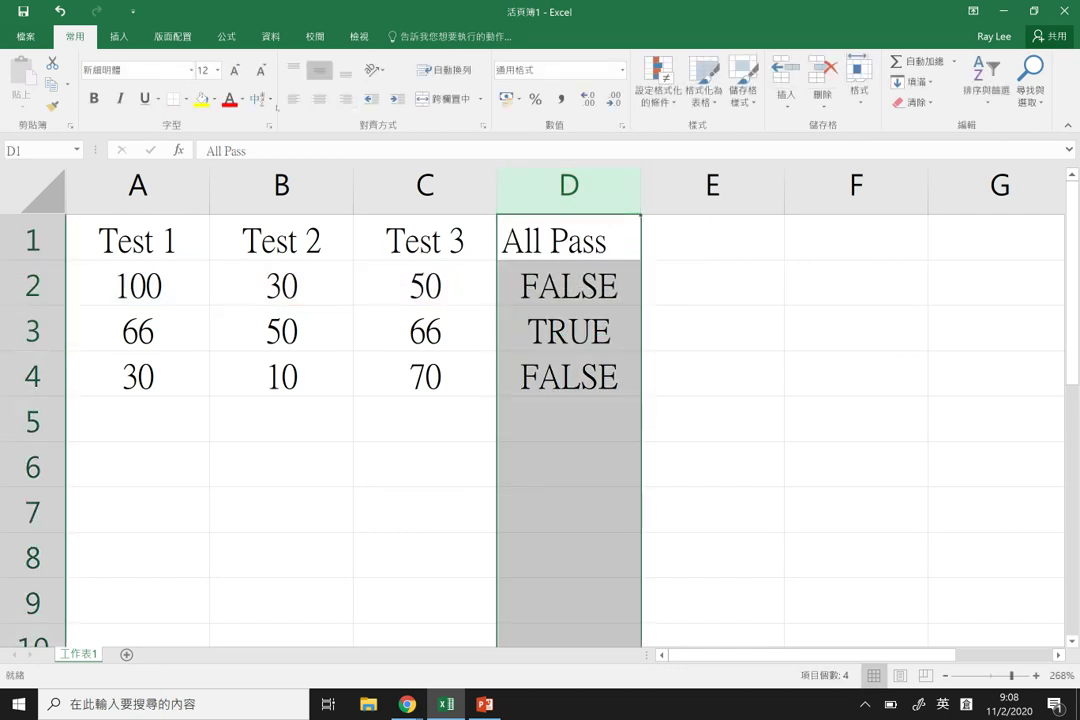
{"action": "left_click", "coordinate": [293, 99]}
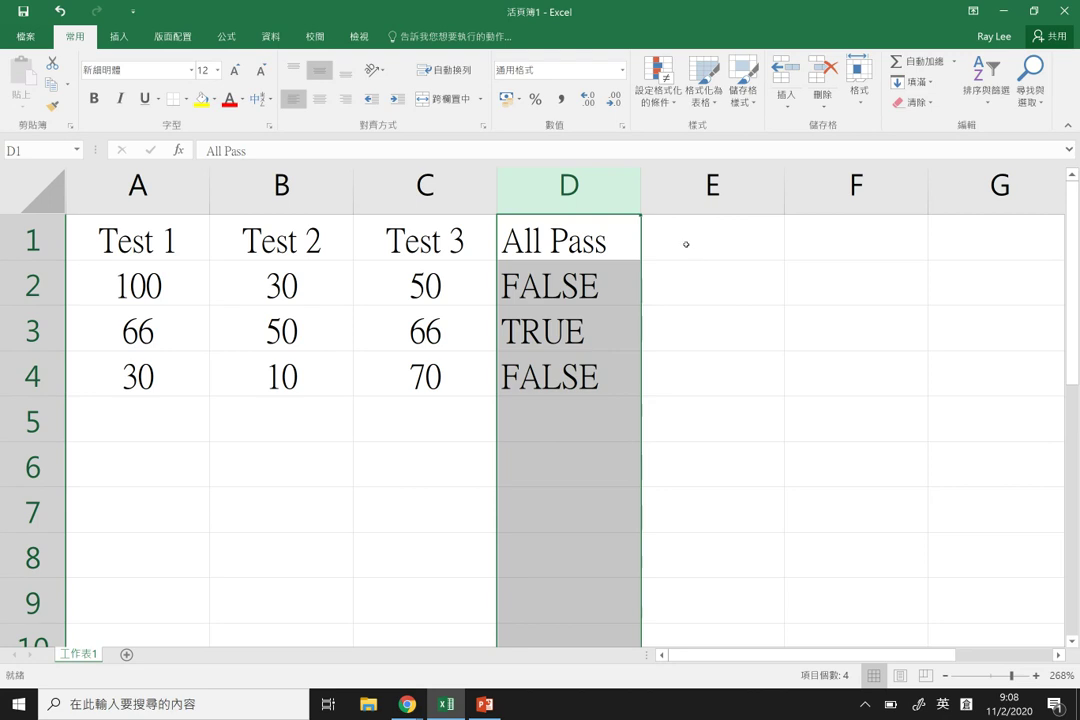
Enter the header Either Pass in E1 and fit column E's width to it
{"action": "left_click", "coordinate": [686, 244]}
{"action": "type", "text": "Either Pass"}
{"action": "key", "text": "Return"}
{"action": "double_click", "coordinate": [783, 197]}
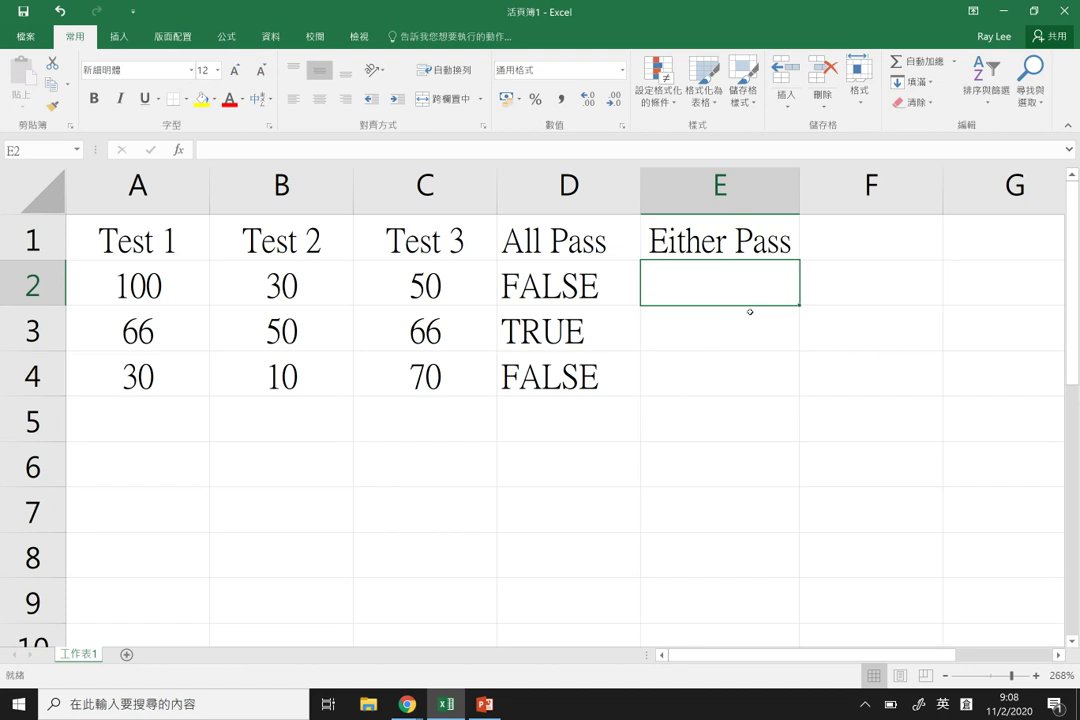
Enter the formula =OR(A2>=50,B2>=50,C2>=50) in E2 under Either Pass
{"action": "type", "text": "="}
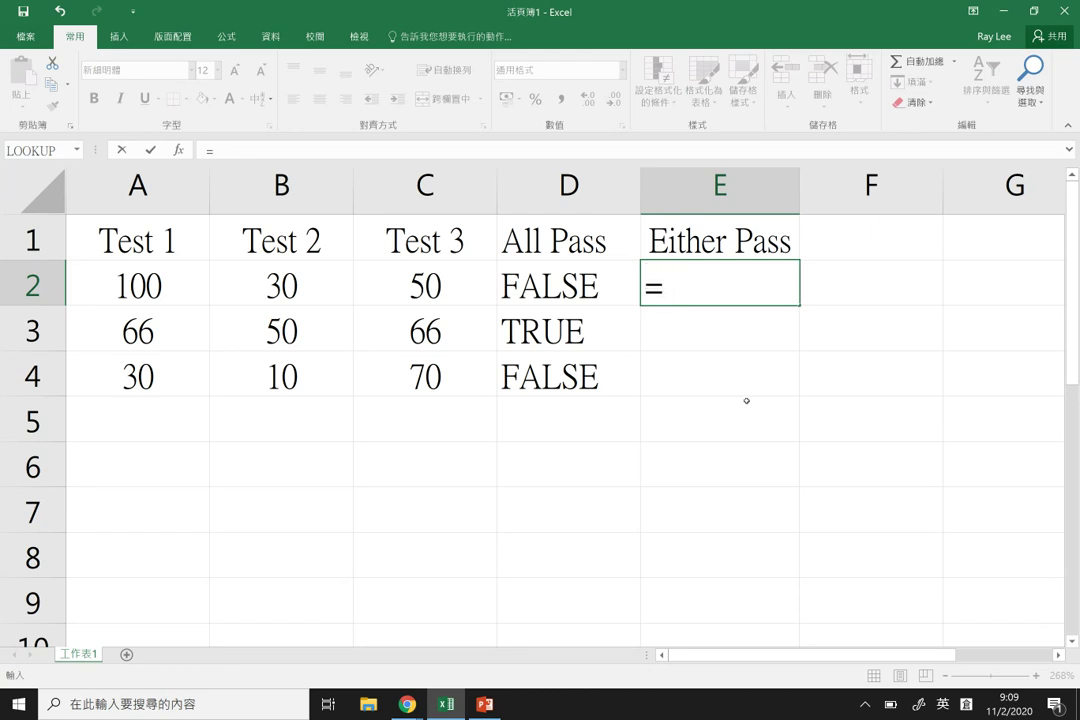
{"action": "type", "text": "OR("}
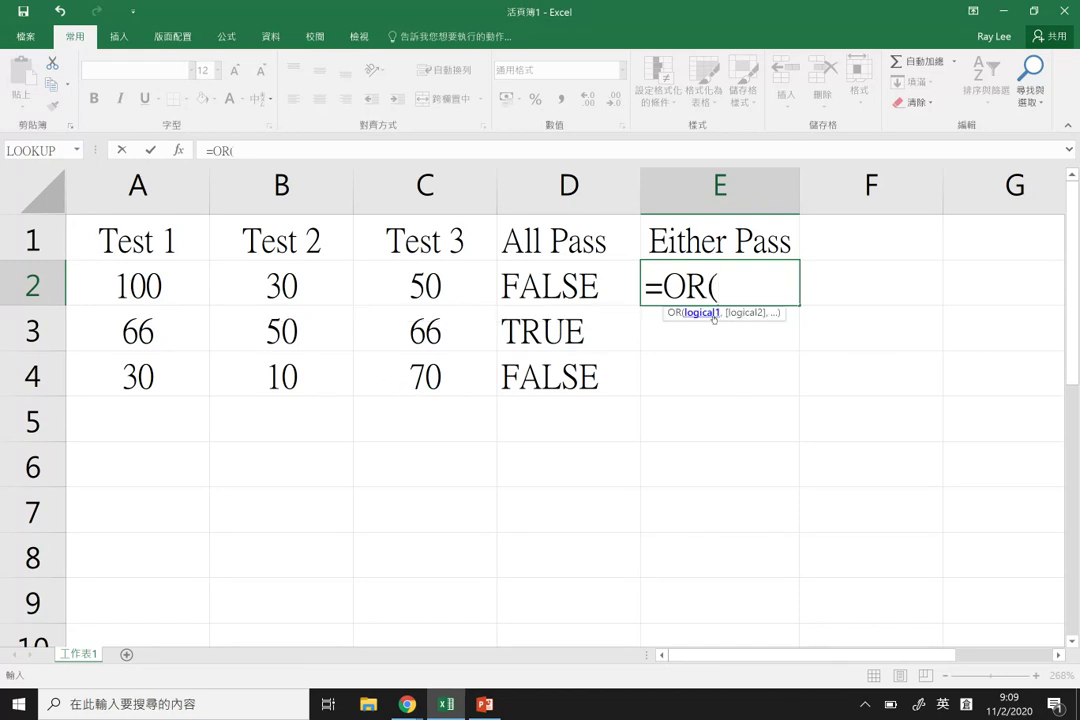
{"action": "left_click", "coordinate": [178, 289]}
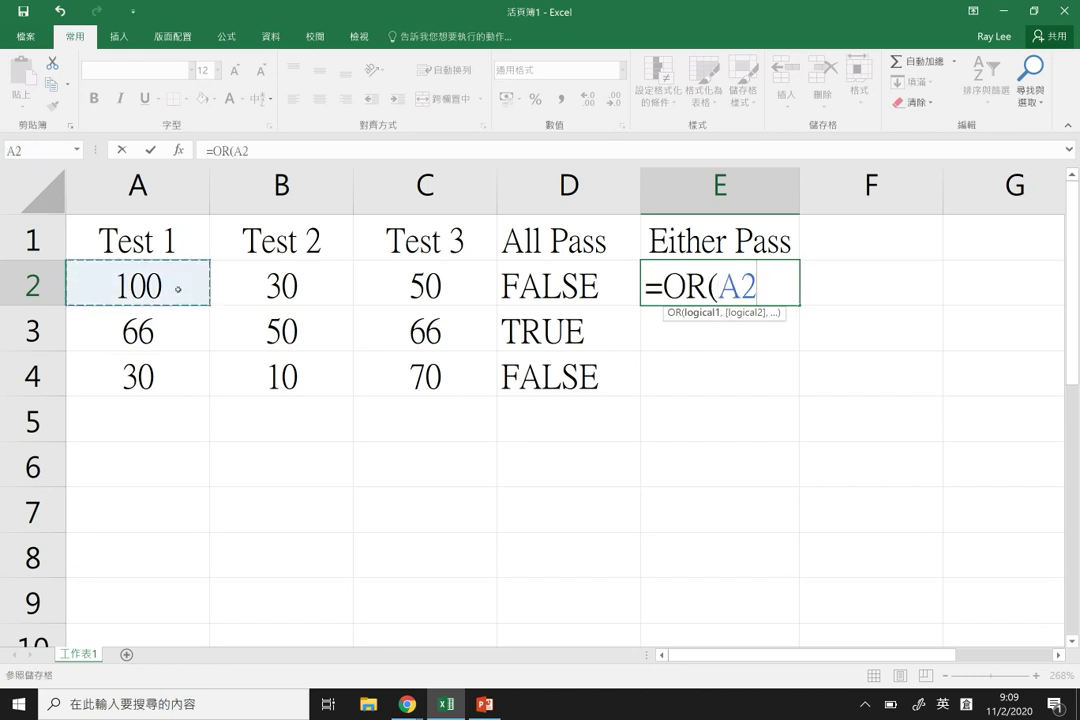
{"action": "type", "text": ">=50,"}
{"action": "left_click", "coordinate": [301, 285]}
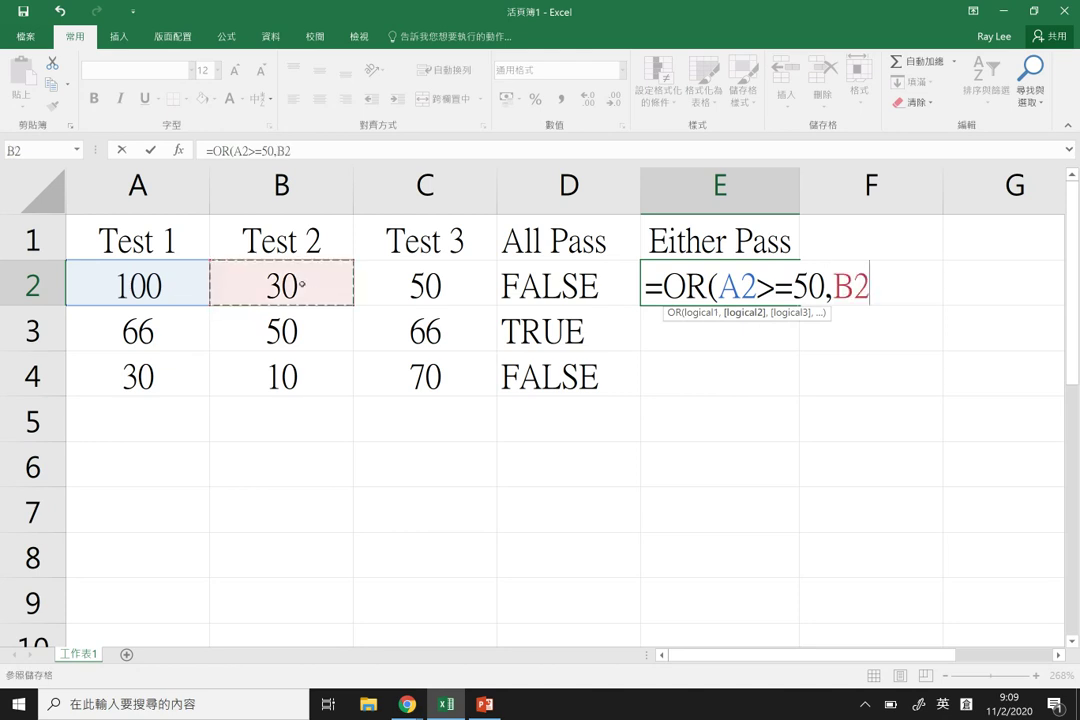
{"action": "type", "text": ">=50,"}
{"action": "left_click", "coordinate": [446, 287]}
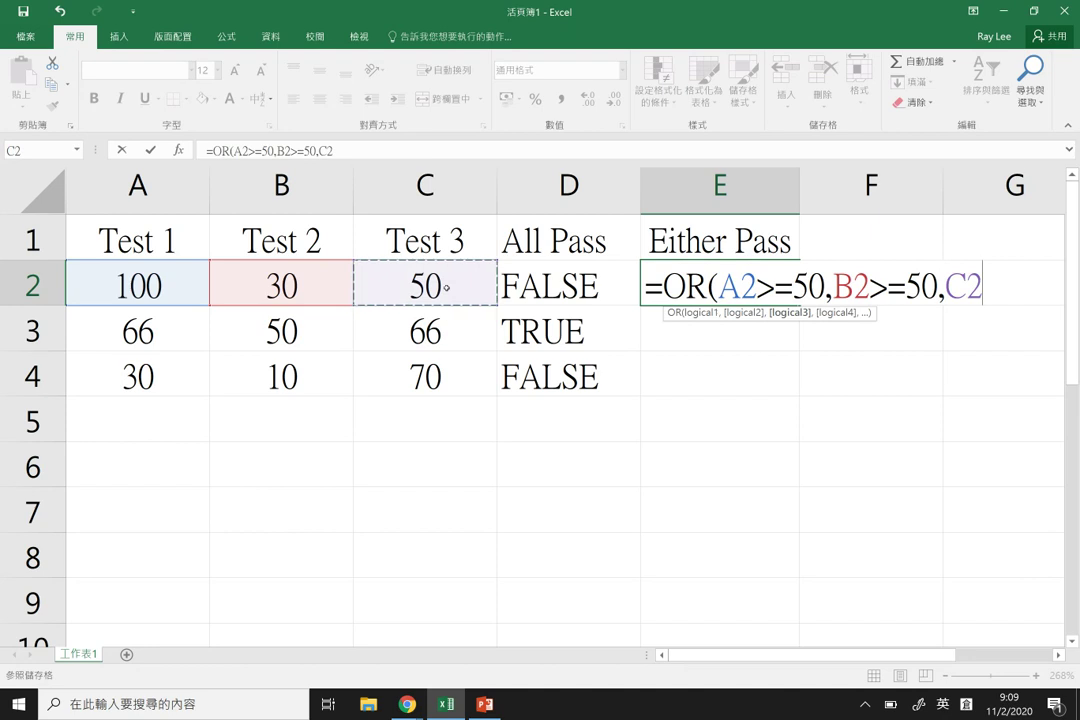
{"action": "type", "text": ">=50)"}
{"action": "key", "text": "Return"}
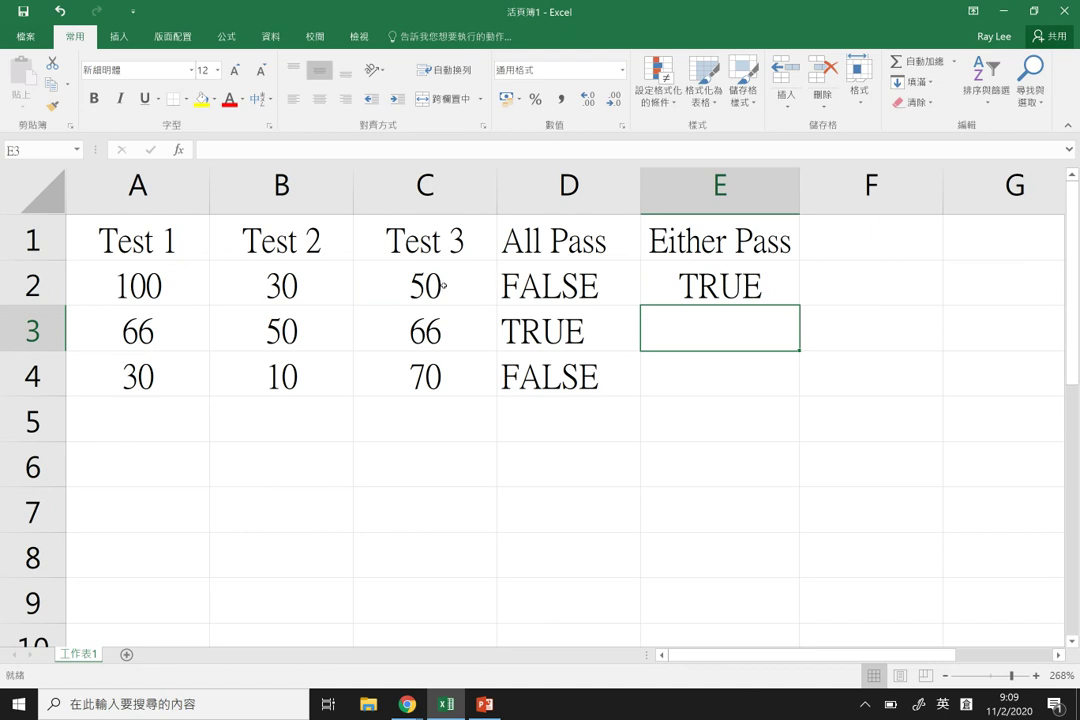
Fill the OR formula from E2 down through E4
{"action": "left_click", "coordinate": [442, 284]}
{"action": "left_click", "coordinate": [136, 282]}
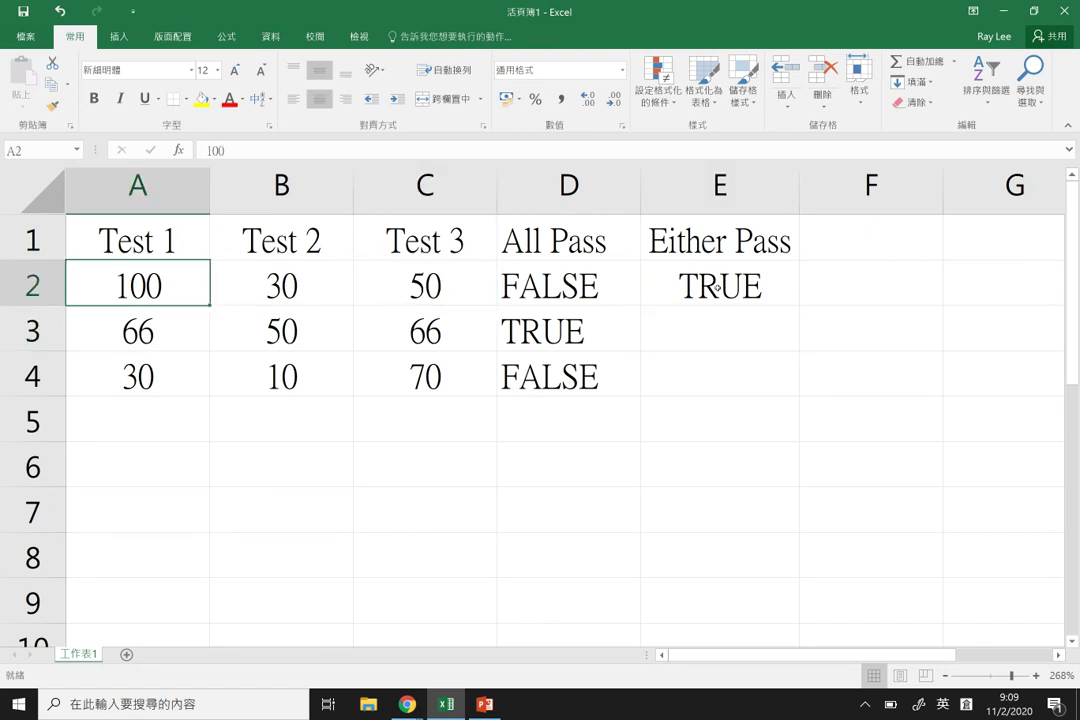
{"action": "left_click", "coordinate": [716, 287]}
{"action": "left_click_drag", "start_coordinate": [799, 304], "coordinate": [797, 395]}
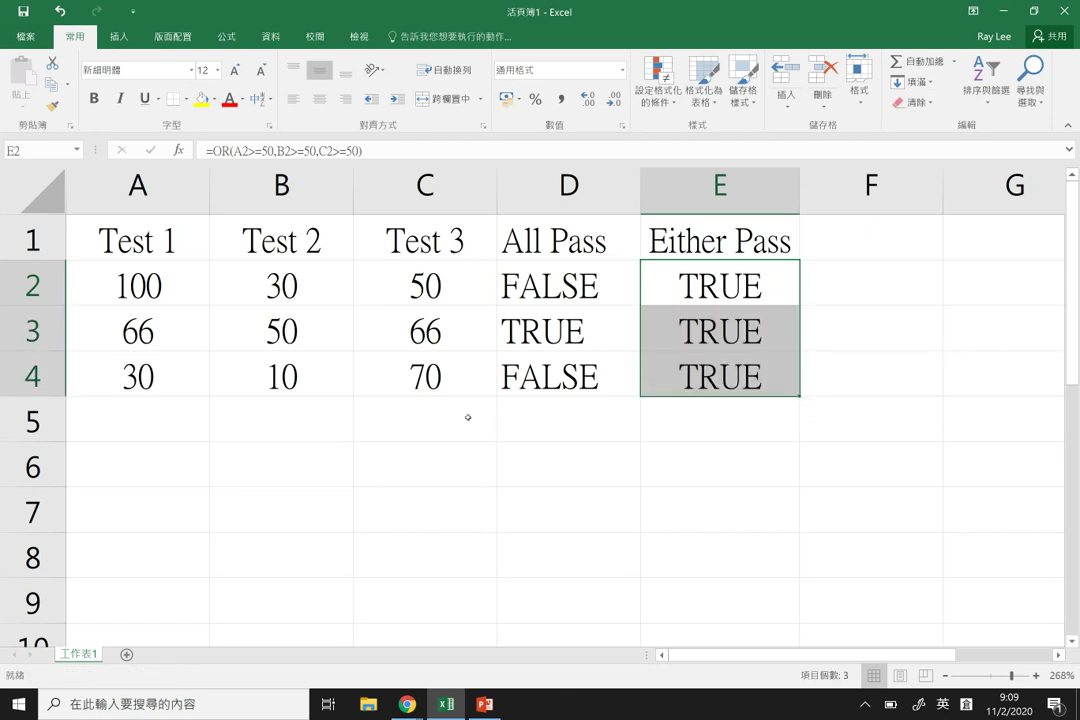
Try a Test 3 score of 30 in C4, and undo the change
{"action": "left_click", "coordinate": [395, 330]}
{"action": "left_click_drag", "start_coordinate": [203, 310], "coordinate": [386, 313]}
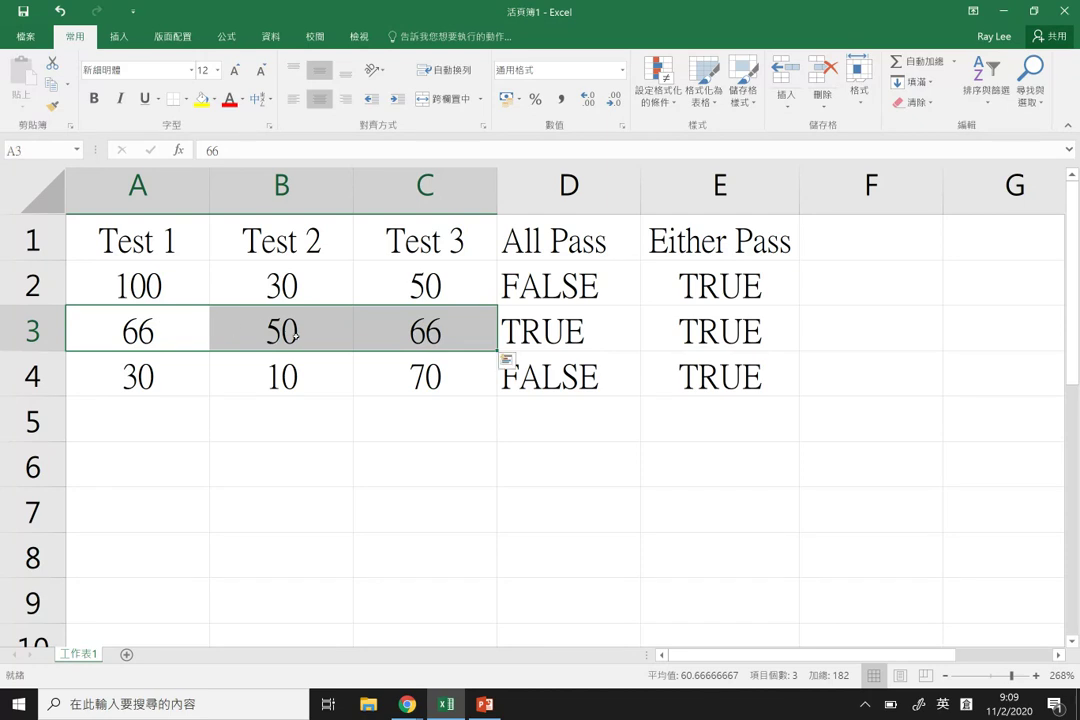
{"action": "left_click", "coordinate": [403, 376]}
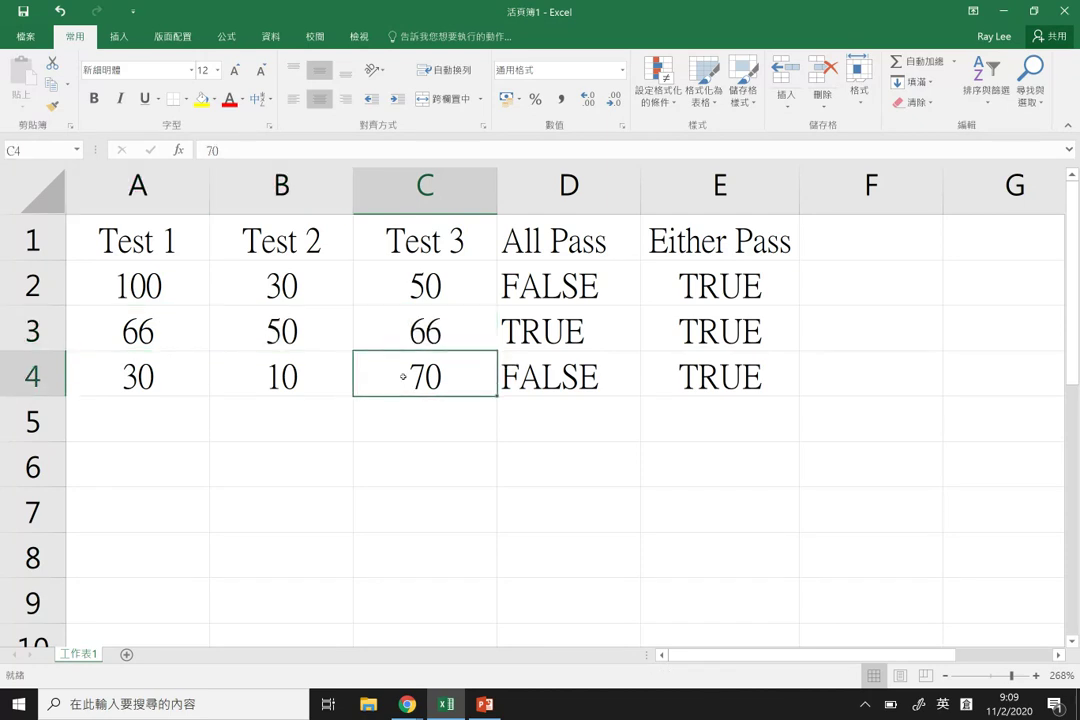
{"action": "type", "text": "30"}
{"action": "key", "text": "Return"}
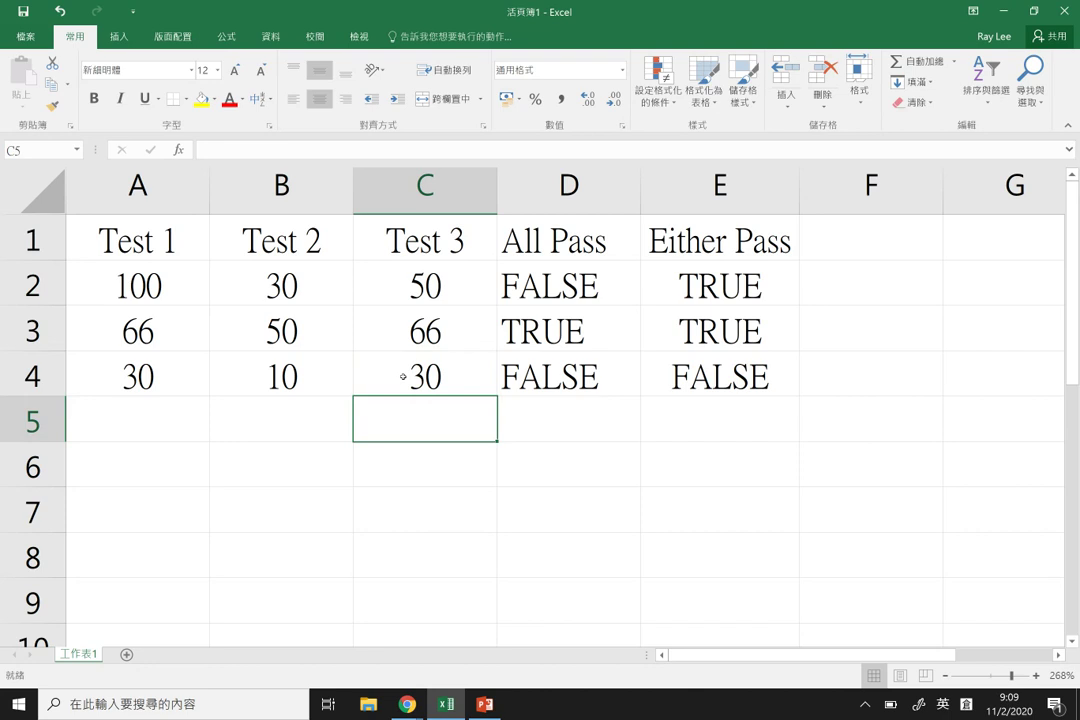
{"action": "key", "text": "ctrl+z"}
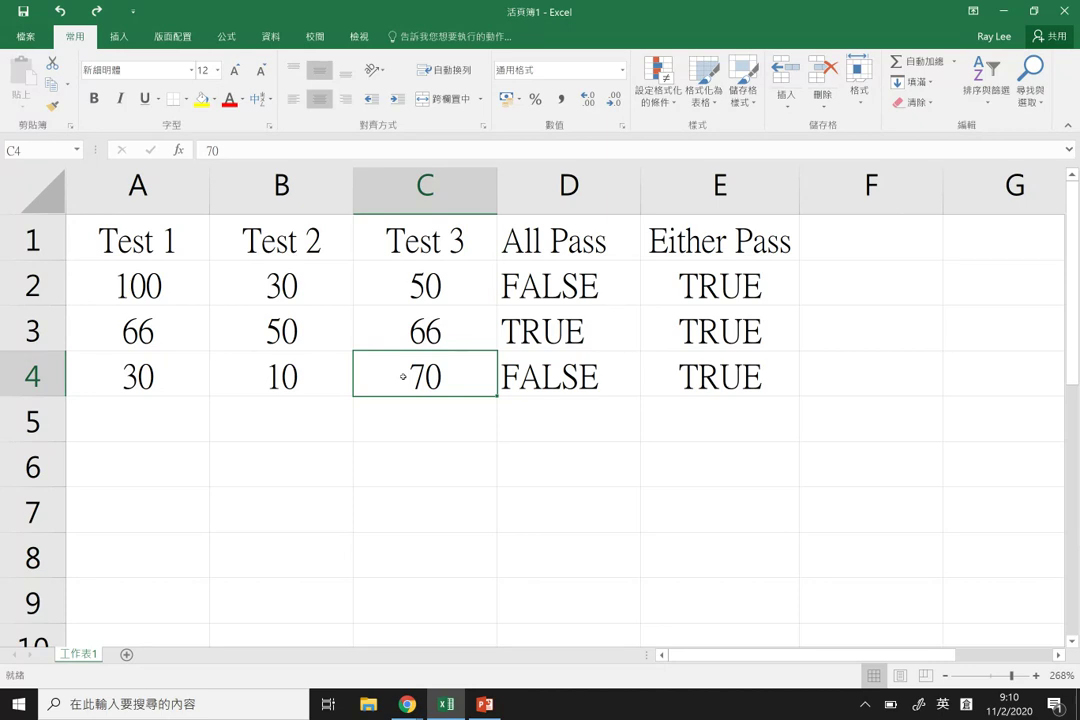
Center the contents of the whole All Pass and Either Pass columns, D and E
{"action": "left_click", "coordinate": [638, 194]}
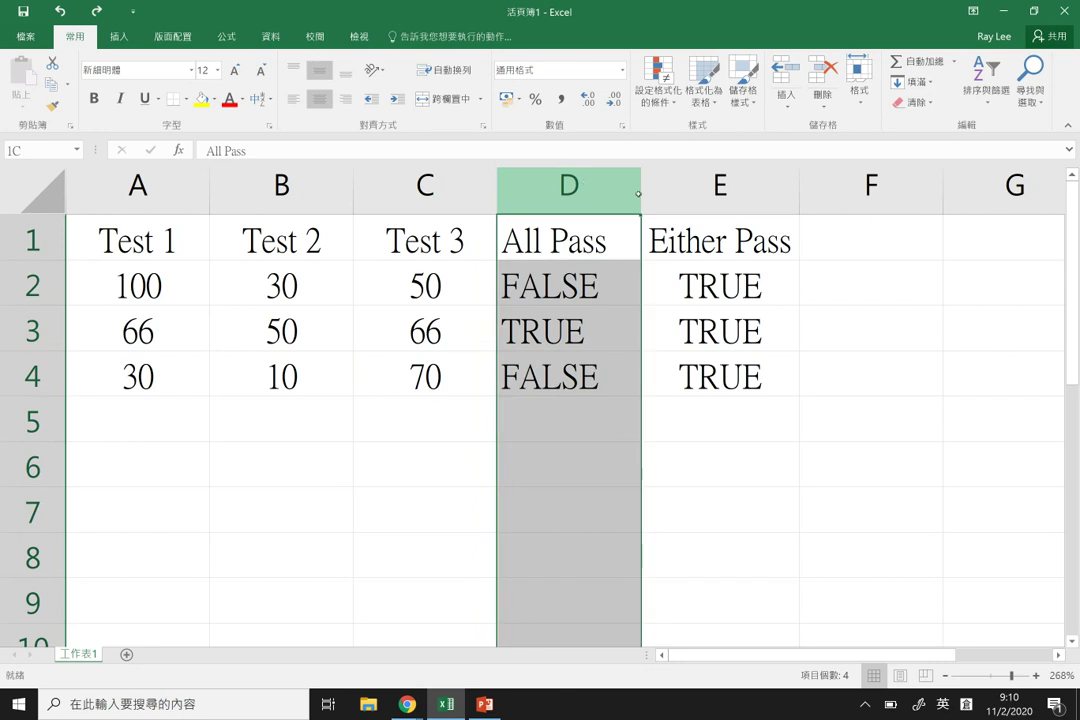
{"action": "left_click_drag", "start_coordinate": [650, 191], "coordinate": [605, 179]}
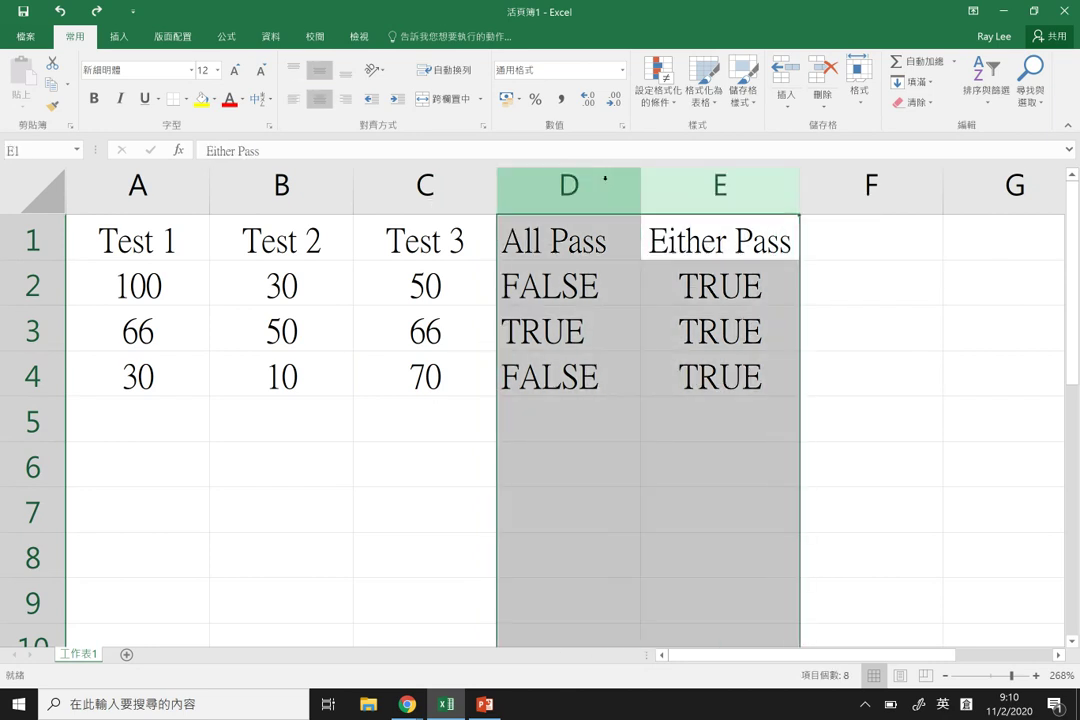
{"action": "key", "text": "ctrl+y"}
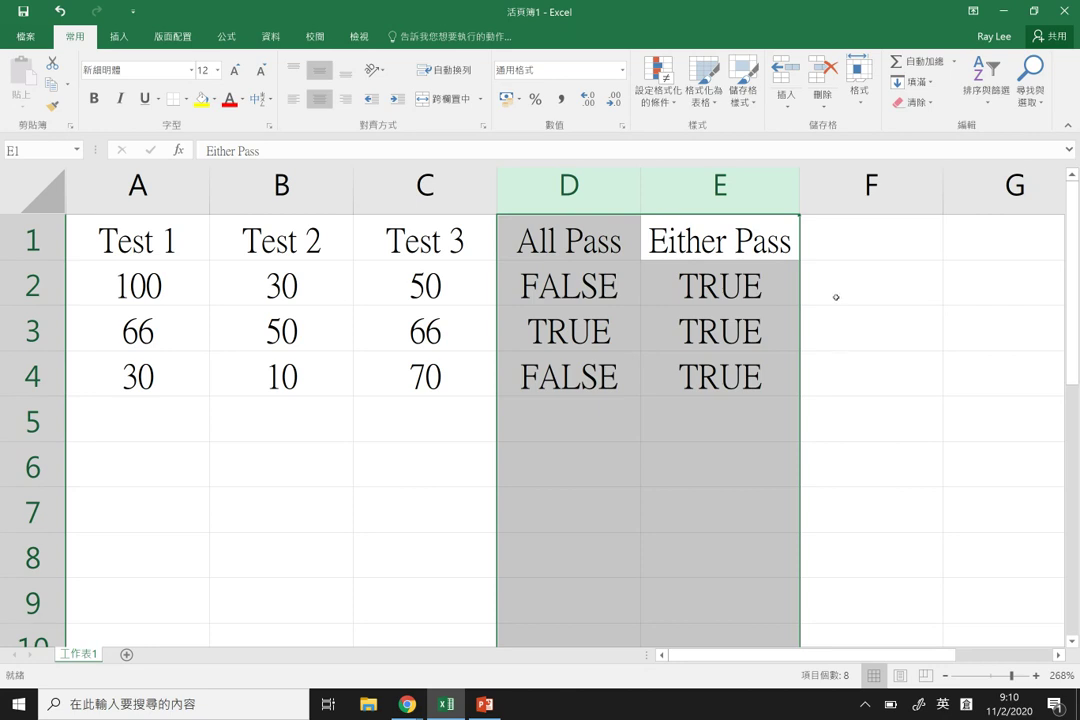
Review the OR formula in E2 and the cells it references, leaving it as it is
{"action": "double_click", "coordinate": [690, 285]}
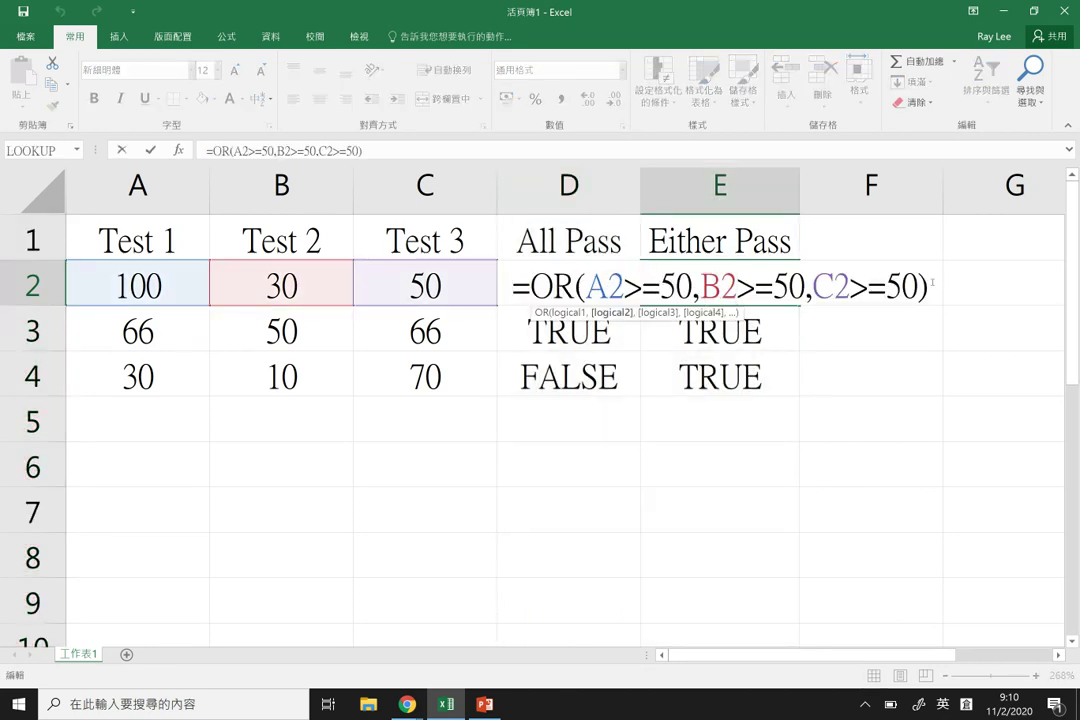
{"action": "key", "text": "Return"}
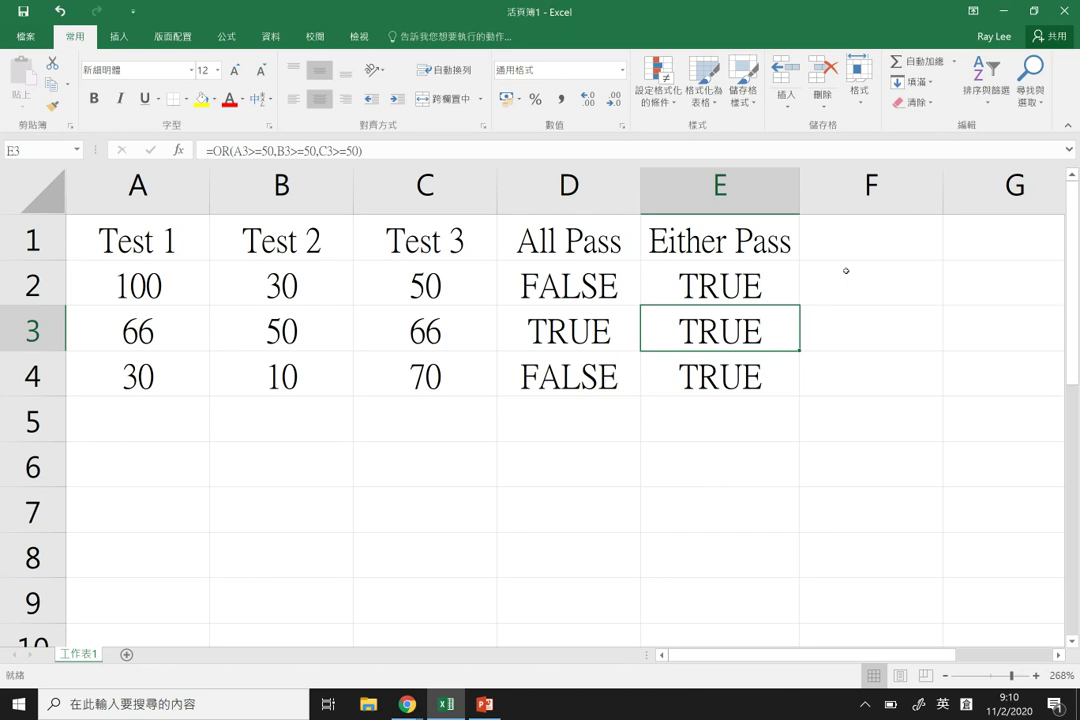
{"action": "left_click", "coordinate": [190, 283]}
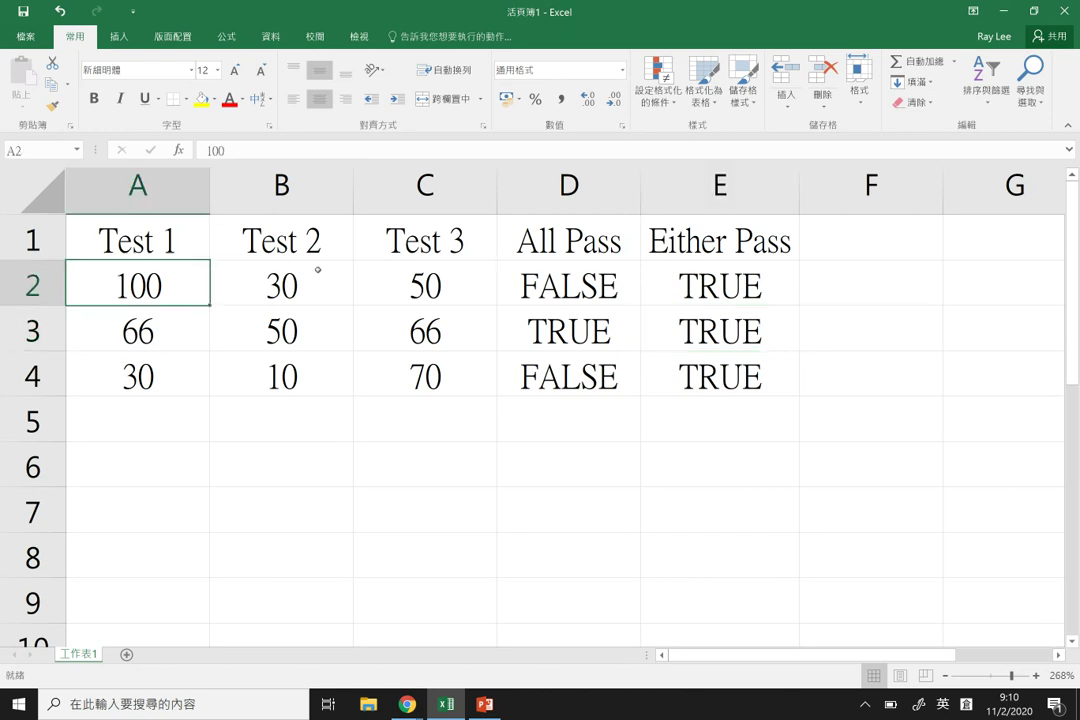
Enter the formula =NOT(A2>=100) in F2 to negate a test on the first Test 1 score
{"action": "left_click", "coordinate": [895, 297]}
{"action": "type", "text": "=NOT("}
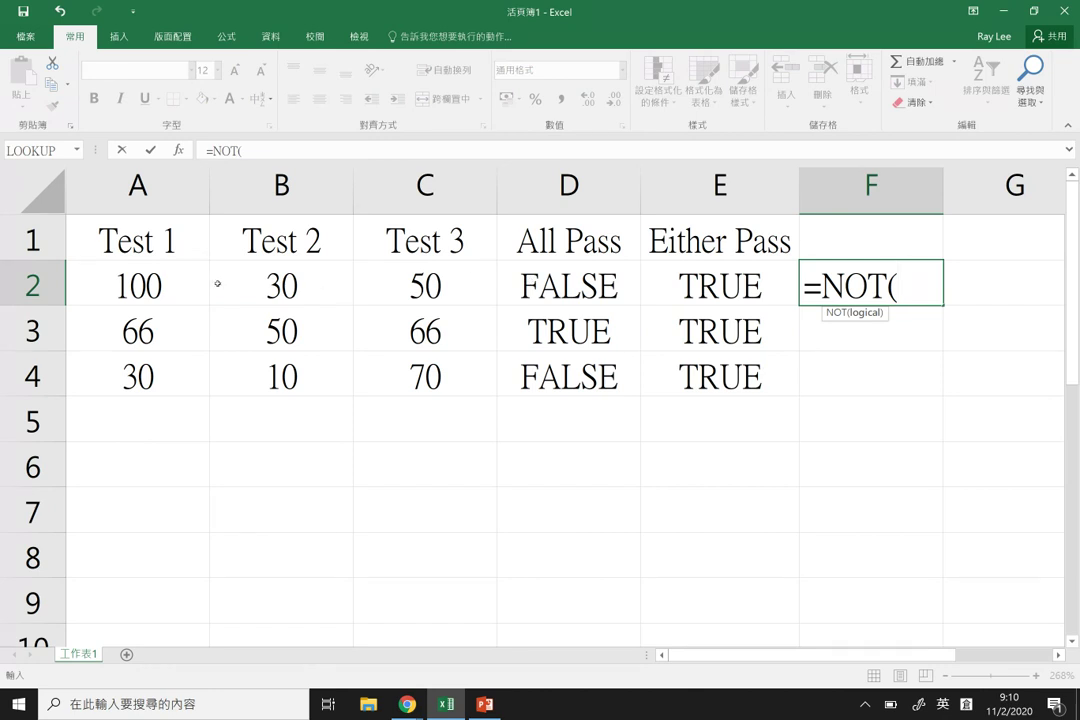
{"action": "left_click", "coordinate": [169, 285]}
{"action": "type", "text": ">="}
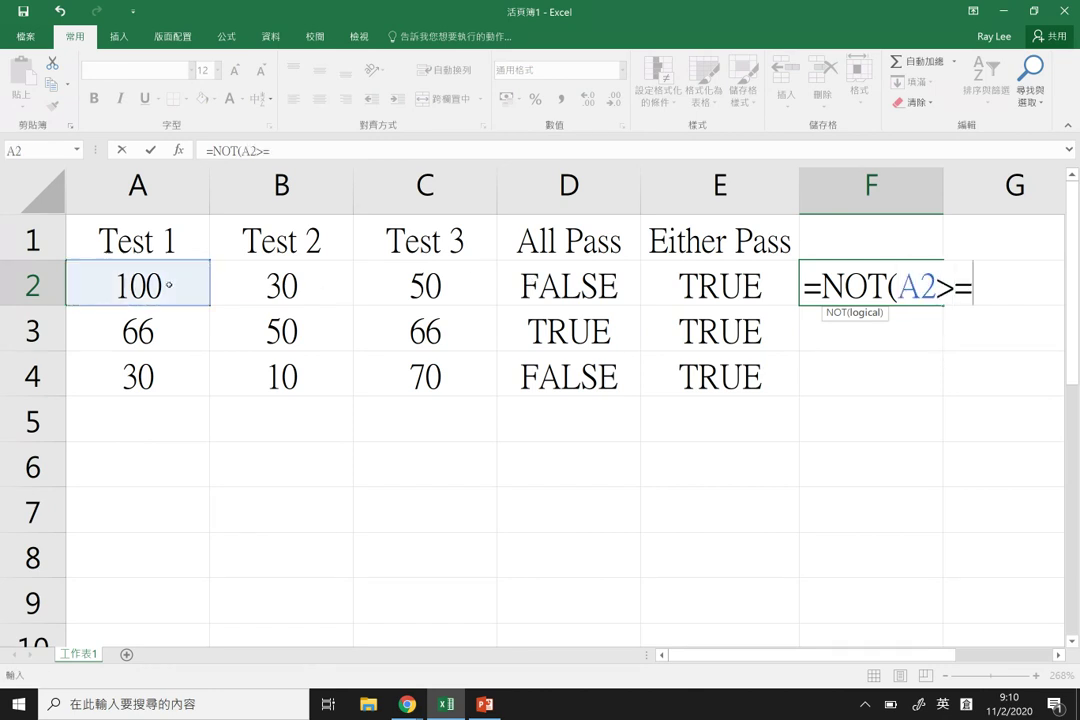
{"action": "type", "text": "100)"}
{"action": "key", "text": "Left"}
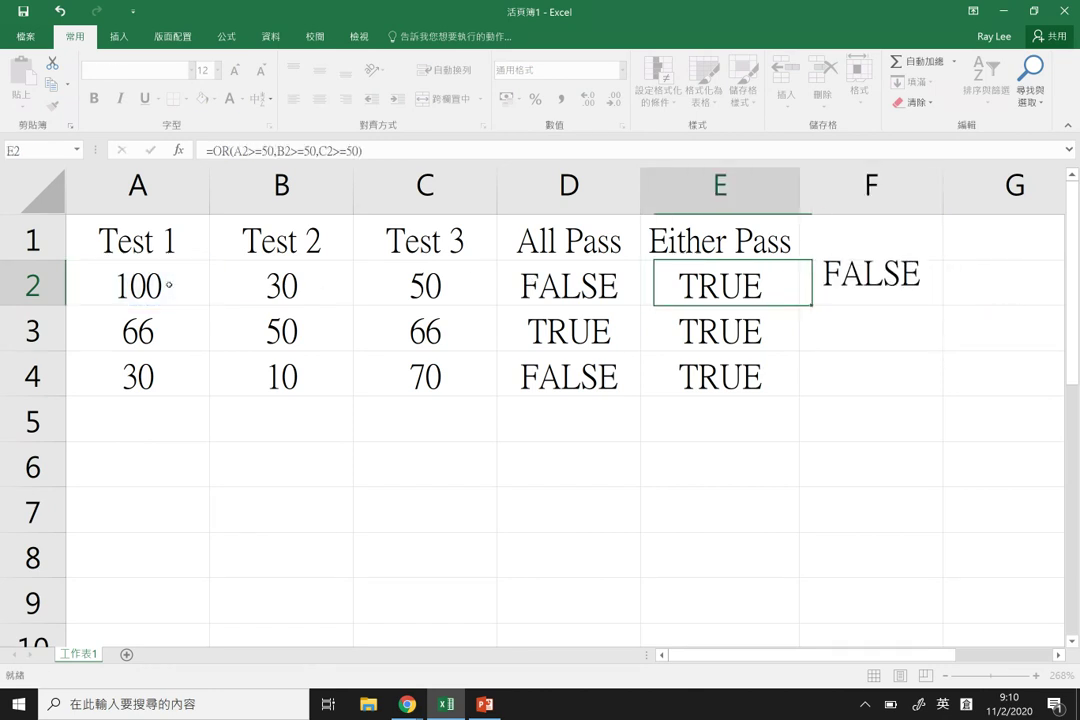
{"action": "key", "text": "Right"}
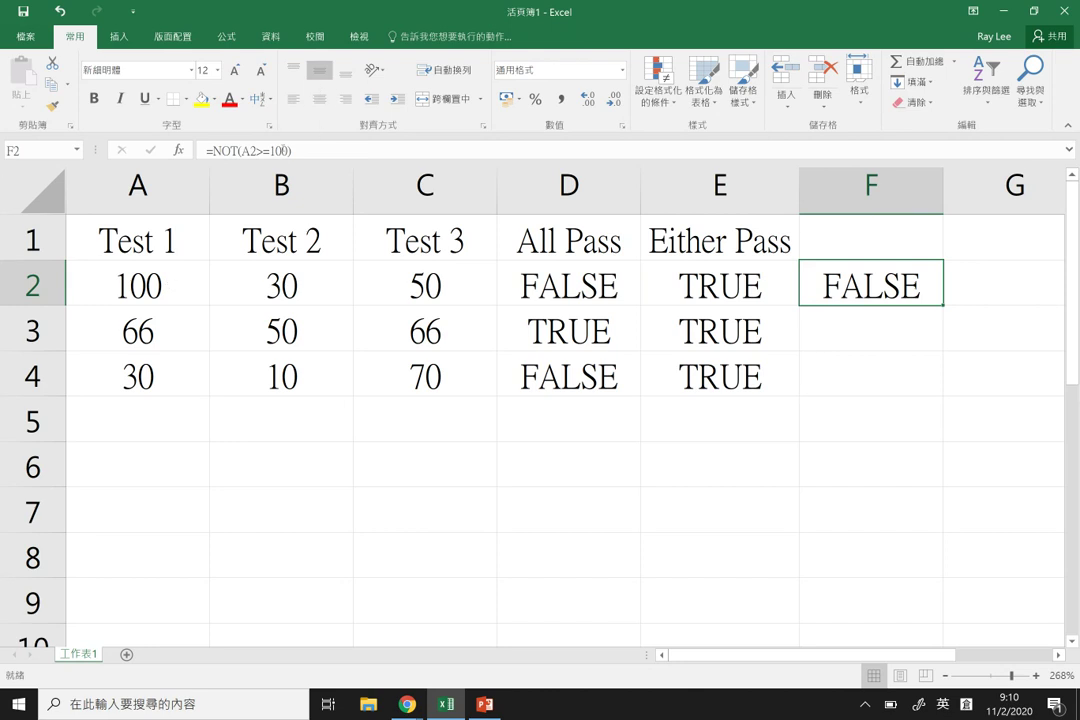
Change the threshold in F2's NOT formula to 50, giving =NOT(A2>=50)
{"action": "left_click", "coordinate": [283, 150]}
{"action": "key", "text": "BackSpace"}
{"action": "key", "text": "BackSpace"}
{"action": "type", "text": "5"}
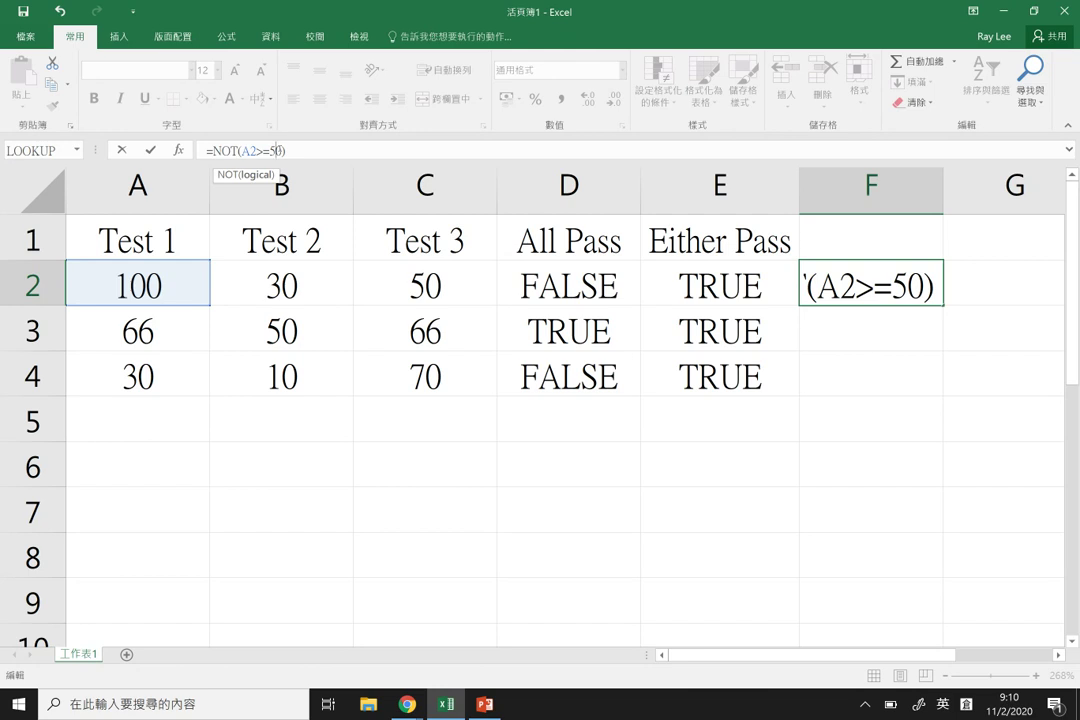
{"action": "key", "text": "Return"}
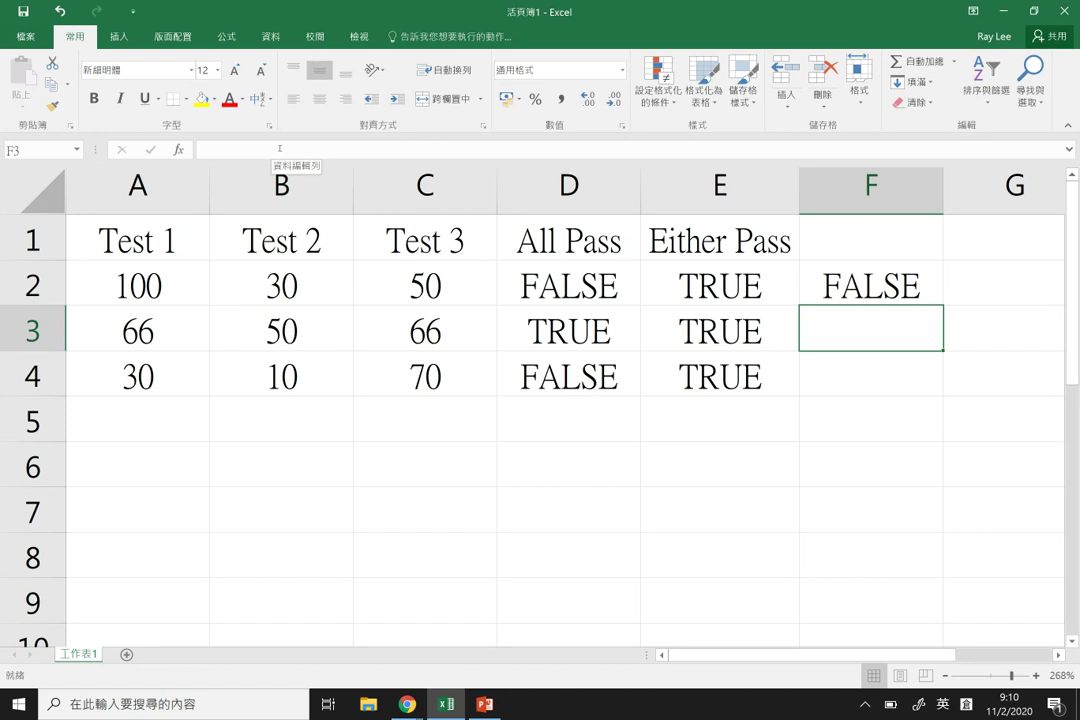
Enter the formula =NOT(A4>=50) in F4
{"action": "key", "text": "Down"}
{"action": "type", "text": "="}
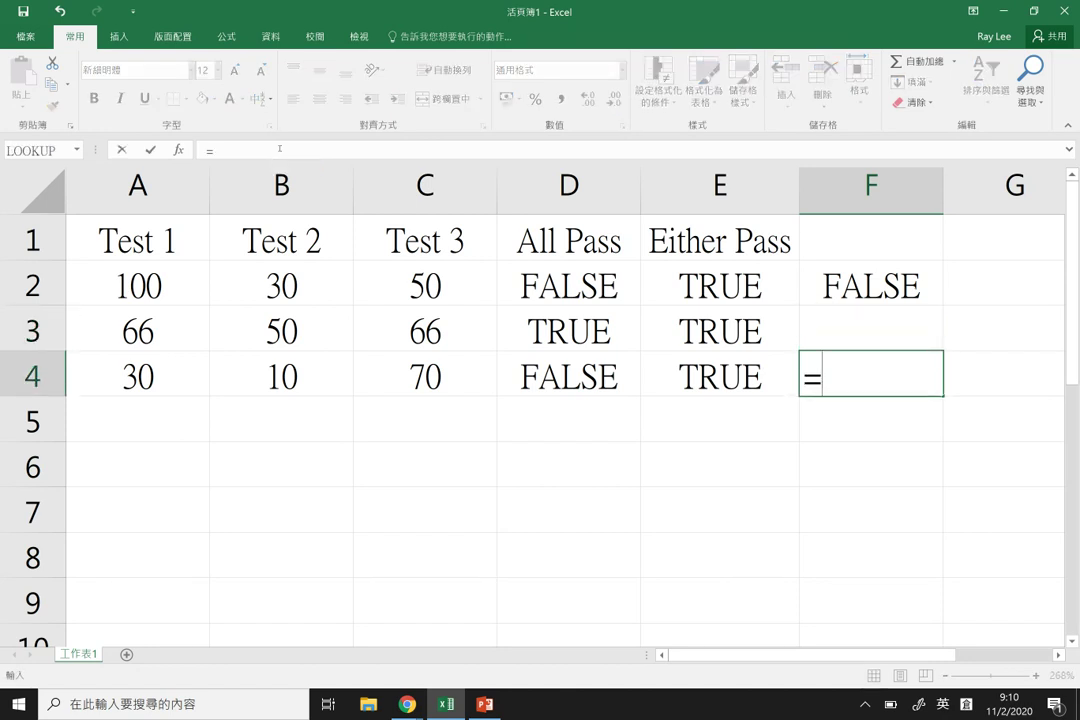
{"action": "type", "text": "NOT("}
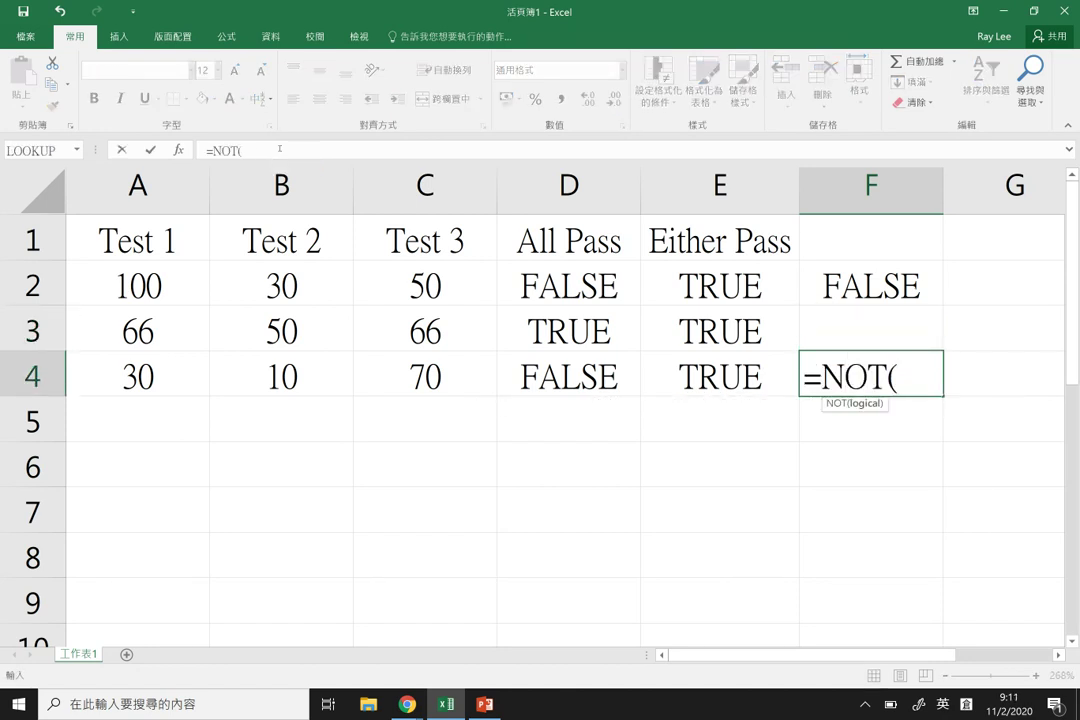
{"action": "left_click", "coordinate": [130, 356]}
{"action": "type", "text": ">=50)"}
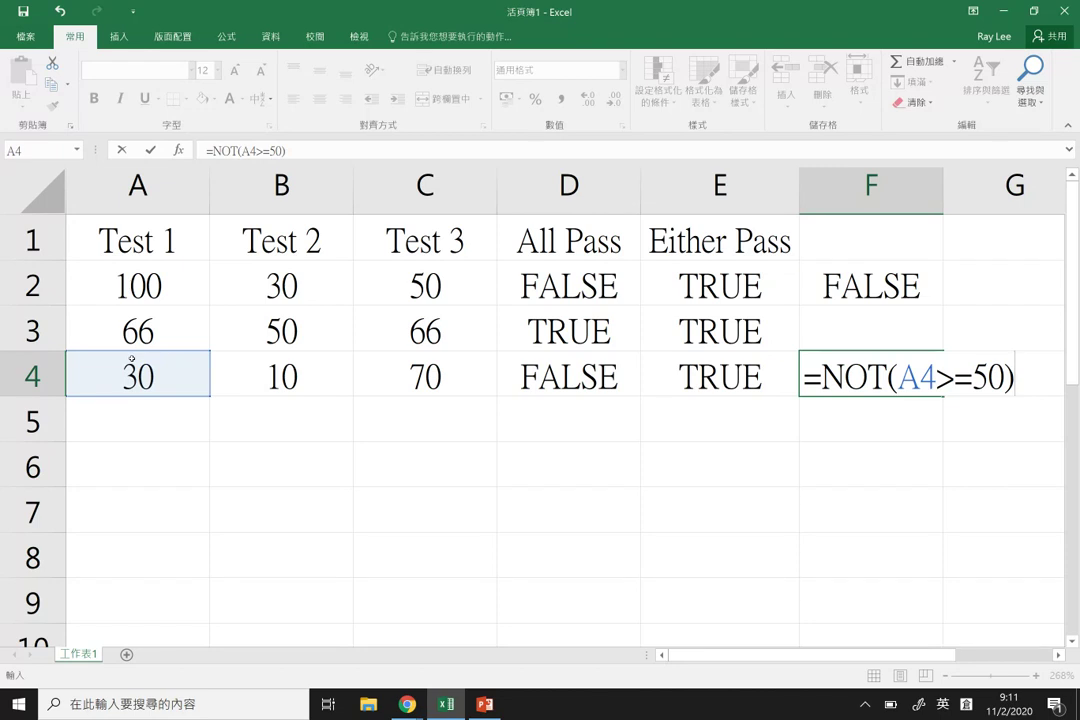
{"action": "key", "text": "Return"}
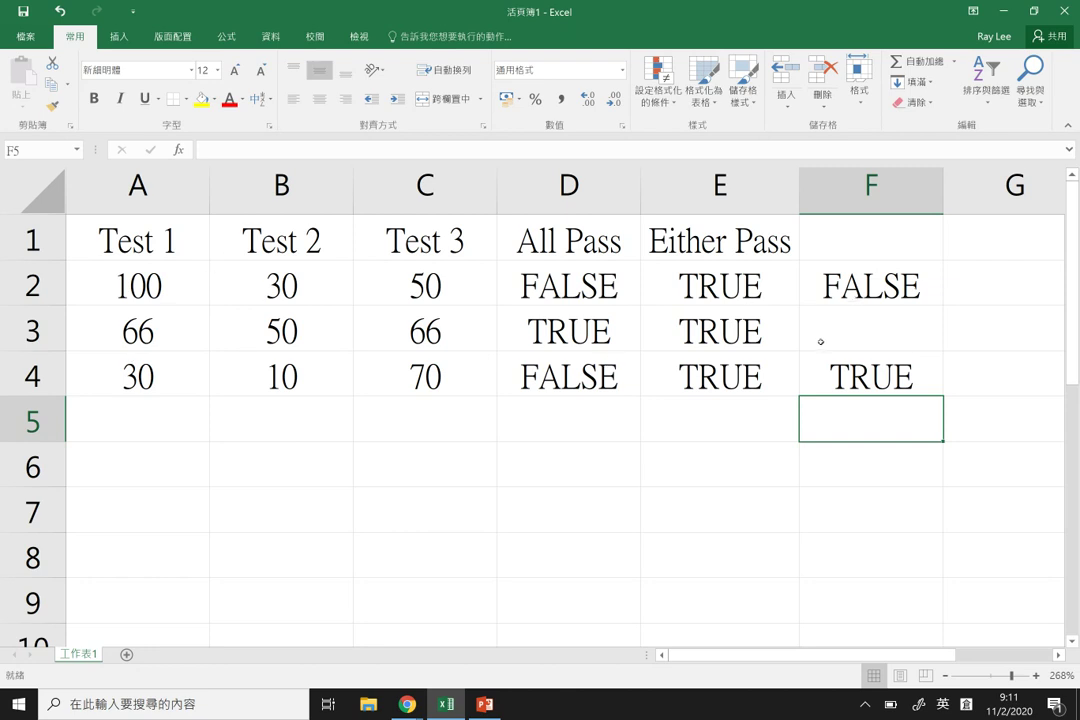
Copy the NOT formula from F2 into F3
{"action": "key", "text": "Up"}
{"action": "key", "text": "Up"}
{"action": "key", "text": "Up"}
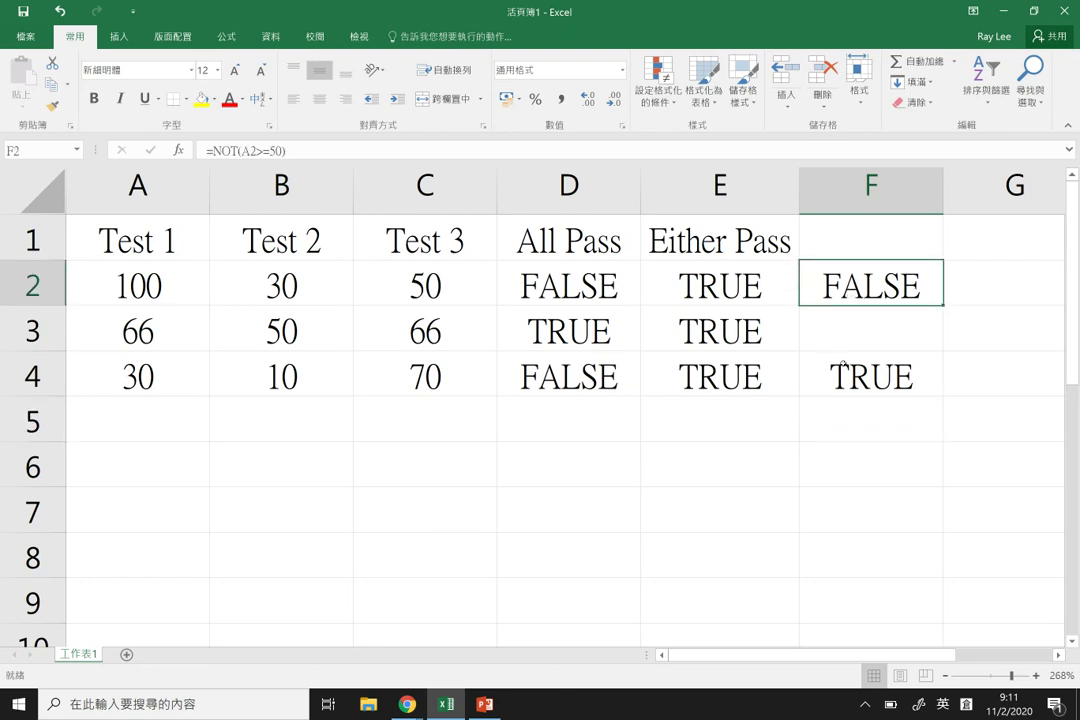
{"action": "key", "text": "ctrl+c"}
{"action": "key", "text": "Down"}
{"action": "key", "text": "ctrl+v"}
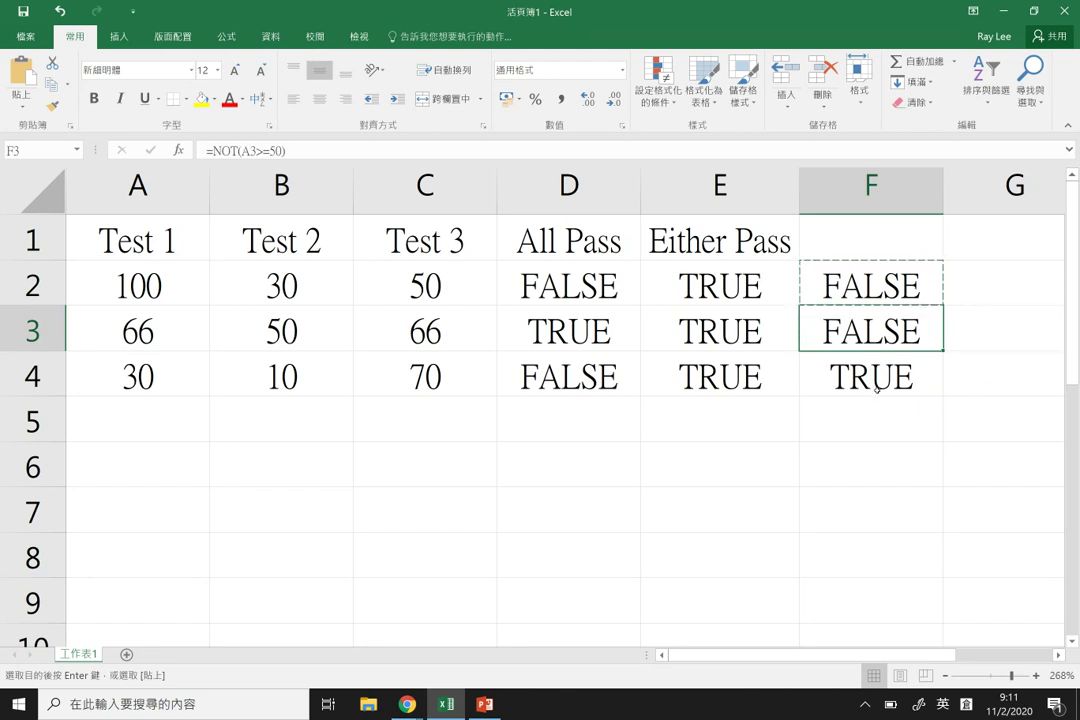
Examine the AND formula in D2 and compare the results in the All Pass and Either Pass columns
{"action": "double_click", "coordinate": [598, 287]}
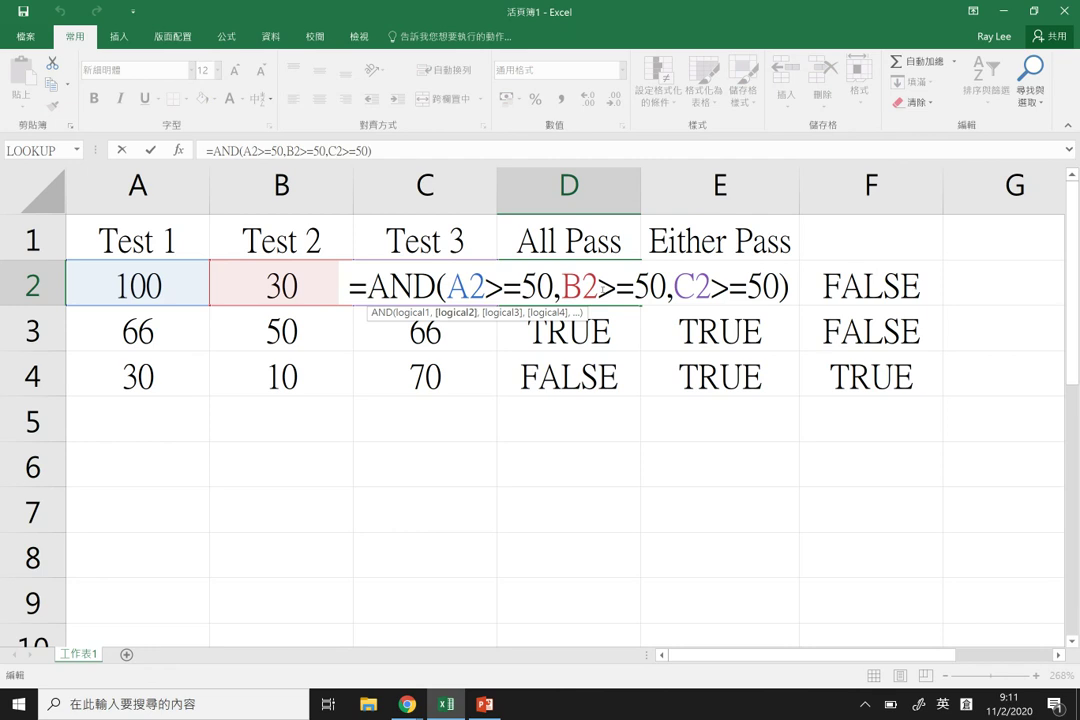
{"action": "key", "text": "Return"}
{"action": "key", "text": "Right"}
{"action": "key", "text": "Up"}
{"action": "key", "text": "Down"}
{"action": "key", "text": "Left"}
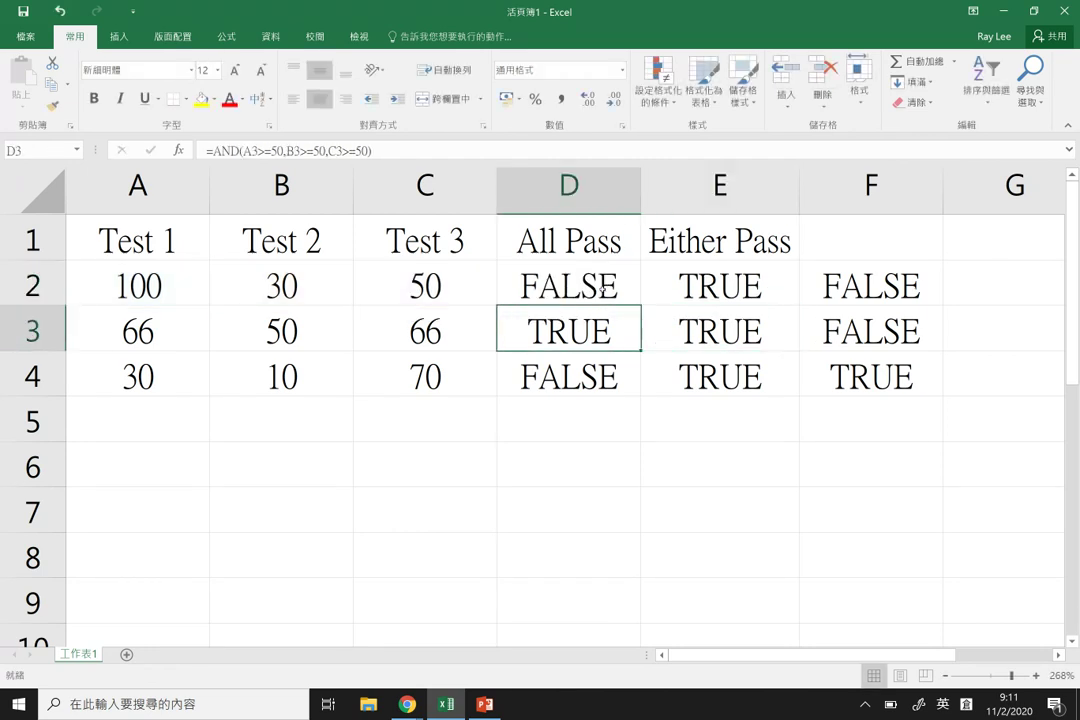
{"action": "key", "text": "Up"}
{"action": "key", "text": "Right"}
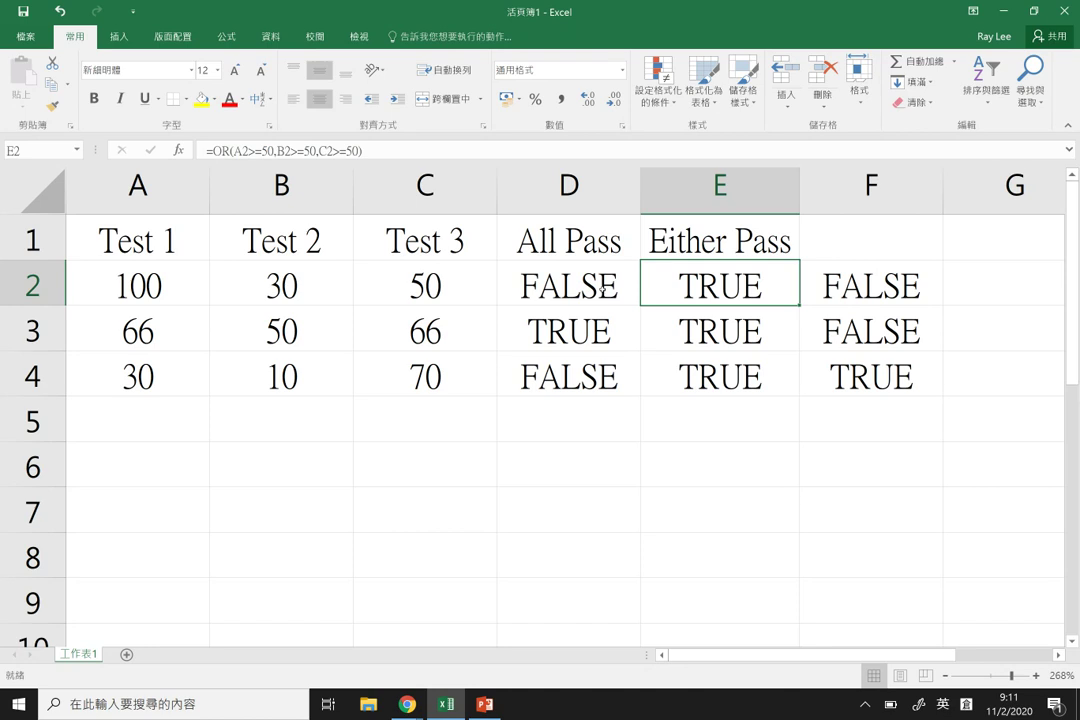
Set the Test 3 score in C4 to 40
{"action": "key", "text": "Down"}
{"action": "key", "text": "Down"}
{"action": "key", "text": "Left"}
{"action": "key", "text": "Left"}
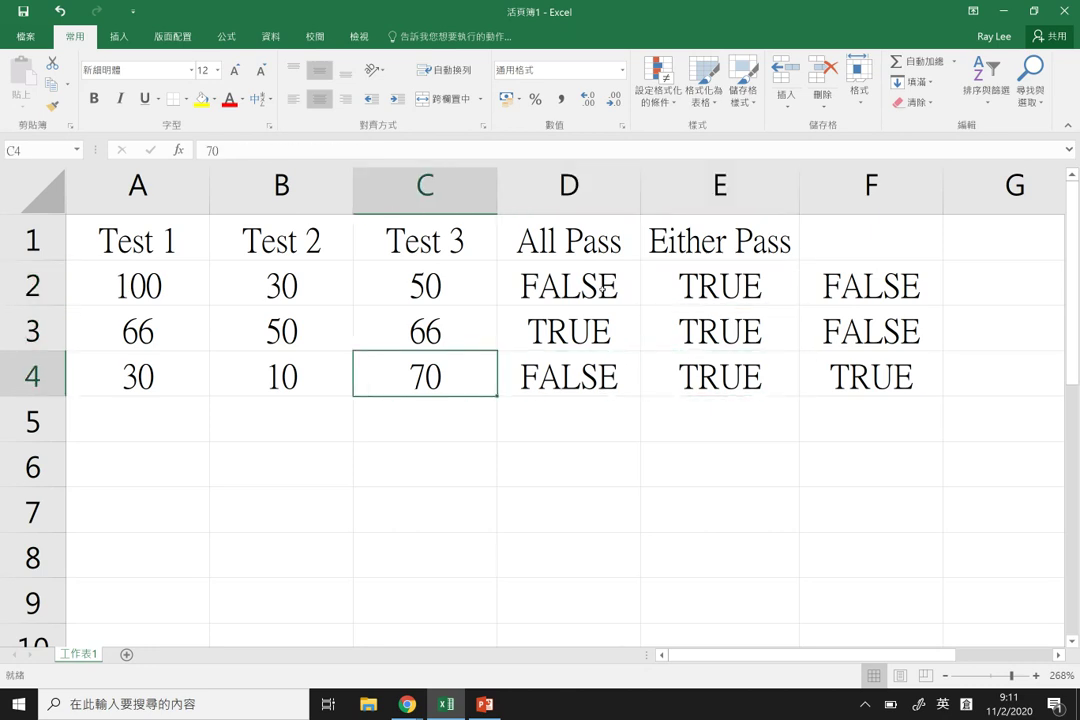
{"action": "type", "text": "40"}
{"action": "key", "text": "Return"}
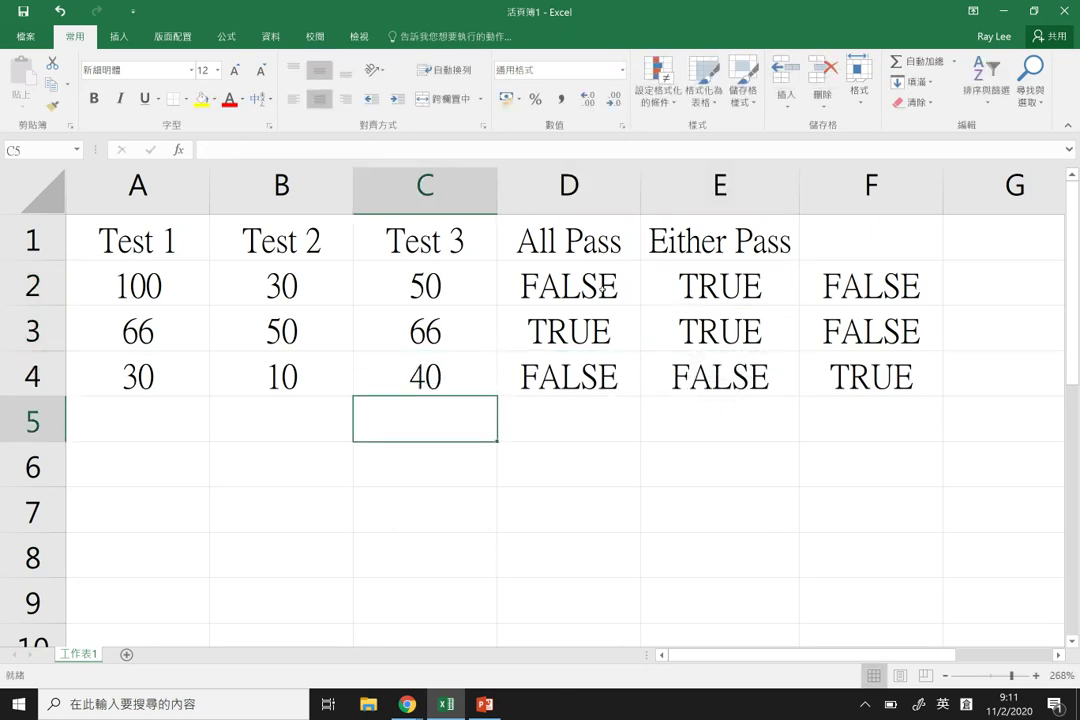
Review the score and result table in A1:F4 and examine the NOT formulas in F2 and F4
{"action": "key", "text": "Right"}
{"action": "key", "text": "Right"}
{"action": "key", "text": "Up"}
{"action": "key", "text": "Right"}
{"action": "key", "text": "Up"}
{"action": "key", "text": "Up"}
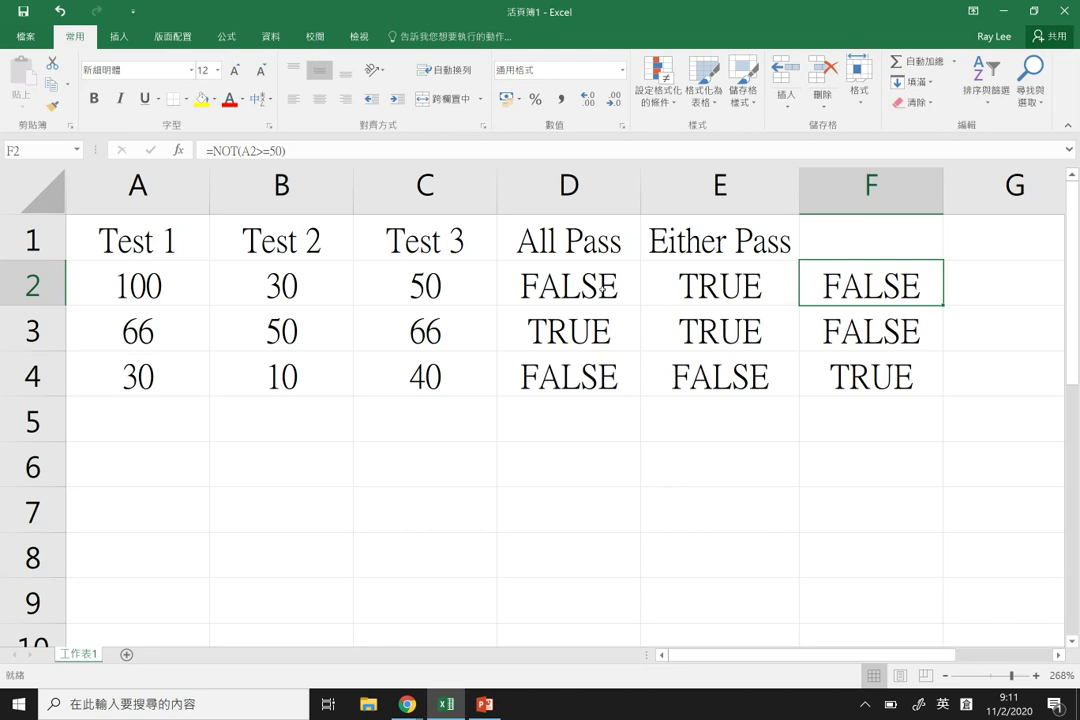
{"action": "left_click_drag", "start_coordinate": [844, 234], "coordinate": [60, 374]}
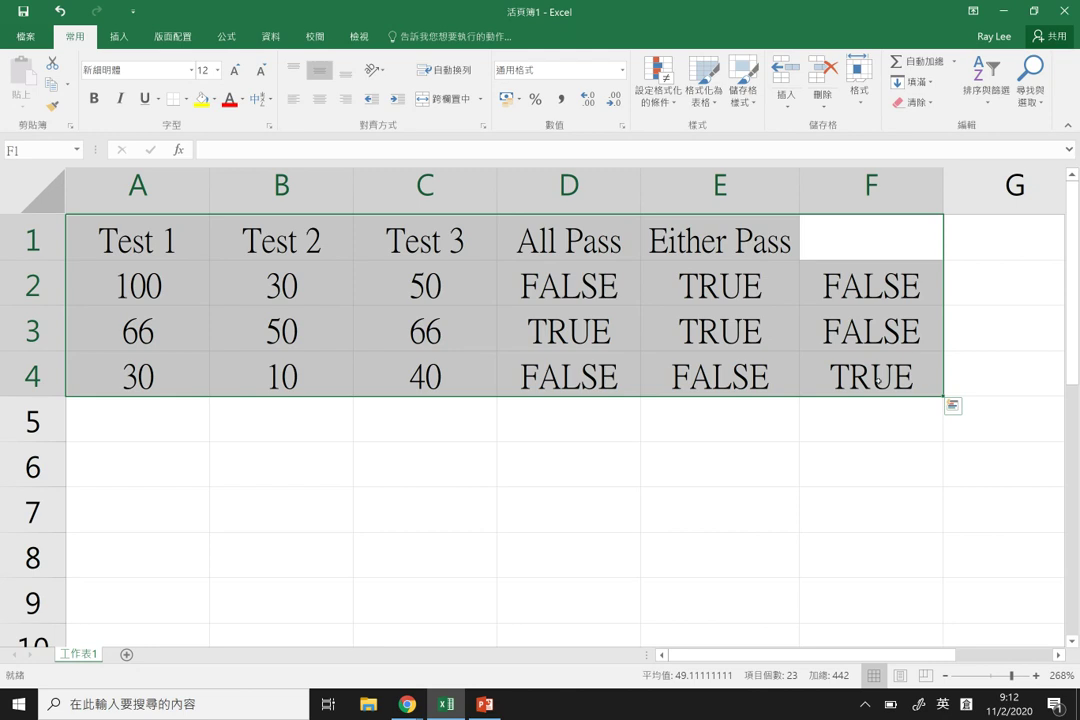
{"action": "left_click", "coordinate": [876, 378]}
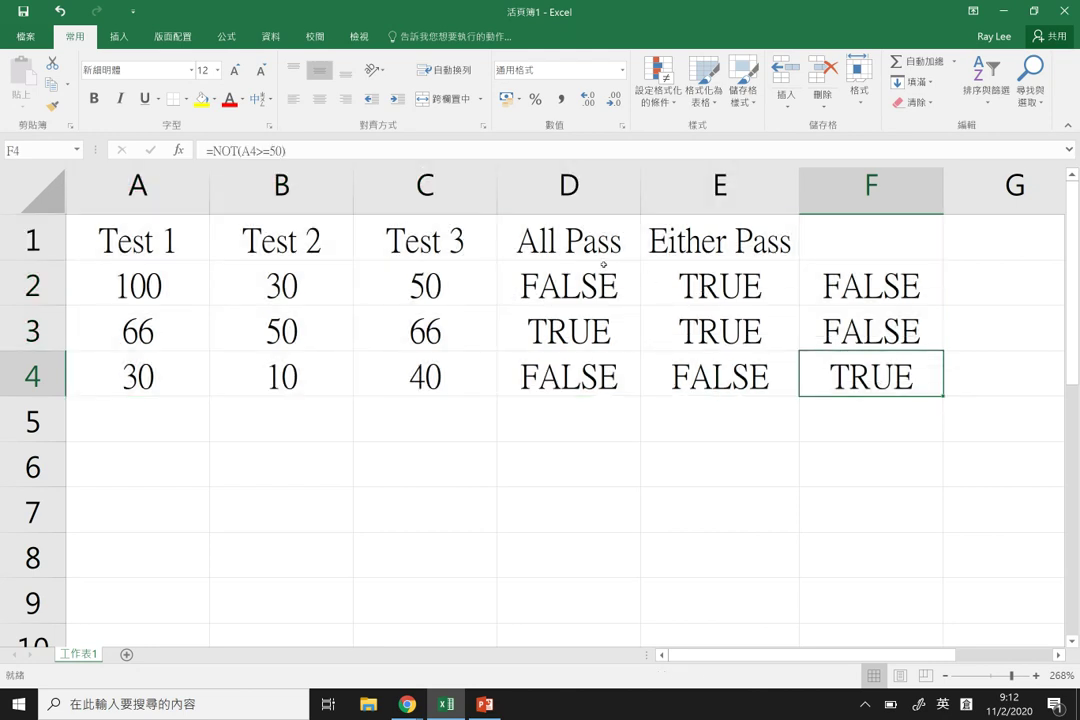
Open the AND formula in D2 for editing and select its first condition, A2>=50, to examine it
{"action": "left_click", "coordinate": [570, 283]}
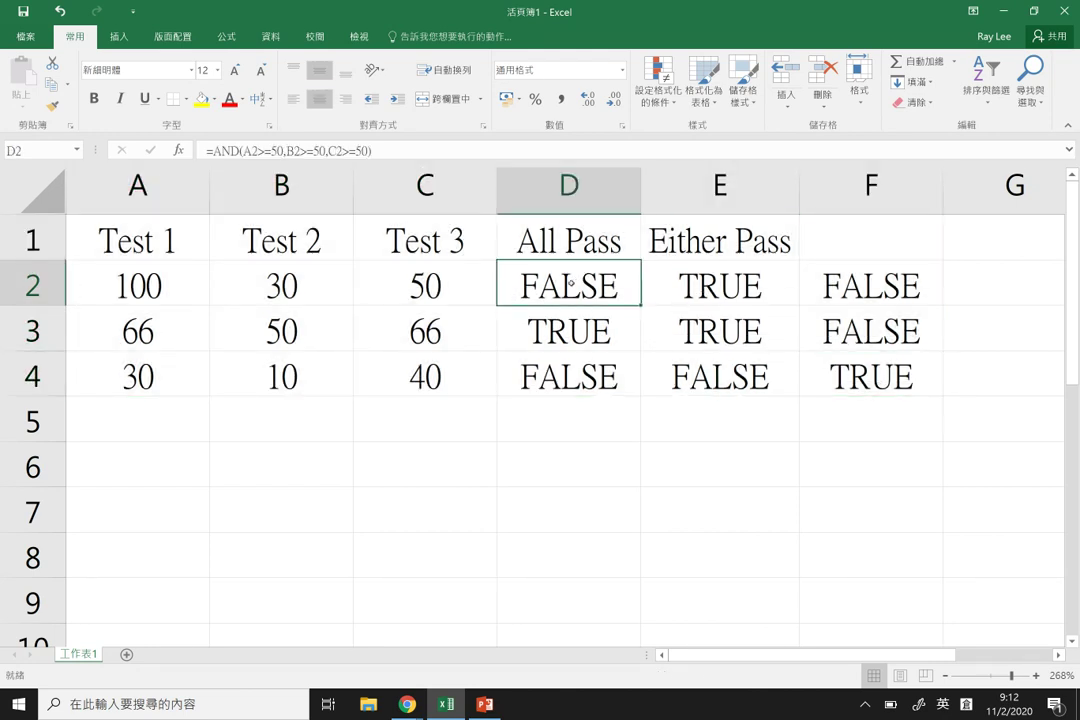
{"action": "double_click", "coordinate": [570, 283]}
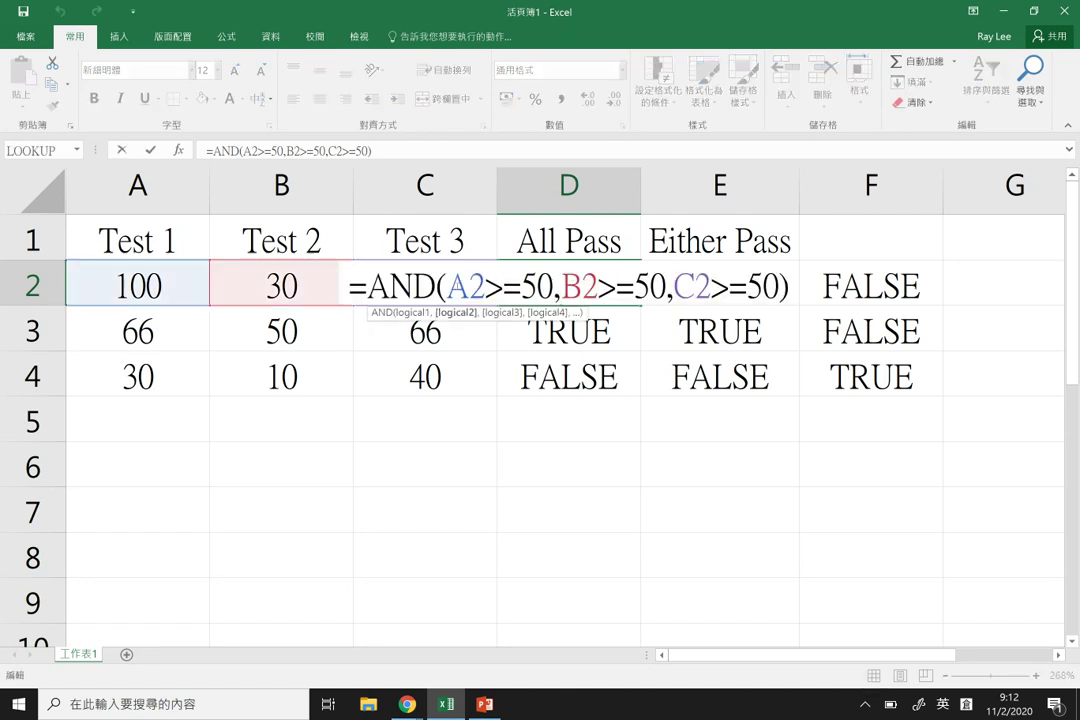
{"action": "left_click_drag", "start_coordinate": [447, 287], "coordinate": [553, 287]}
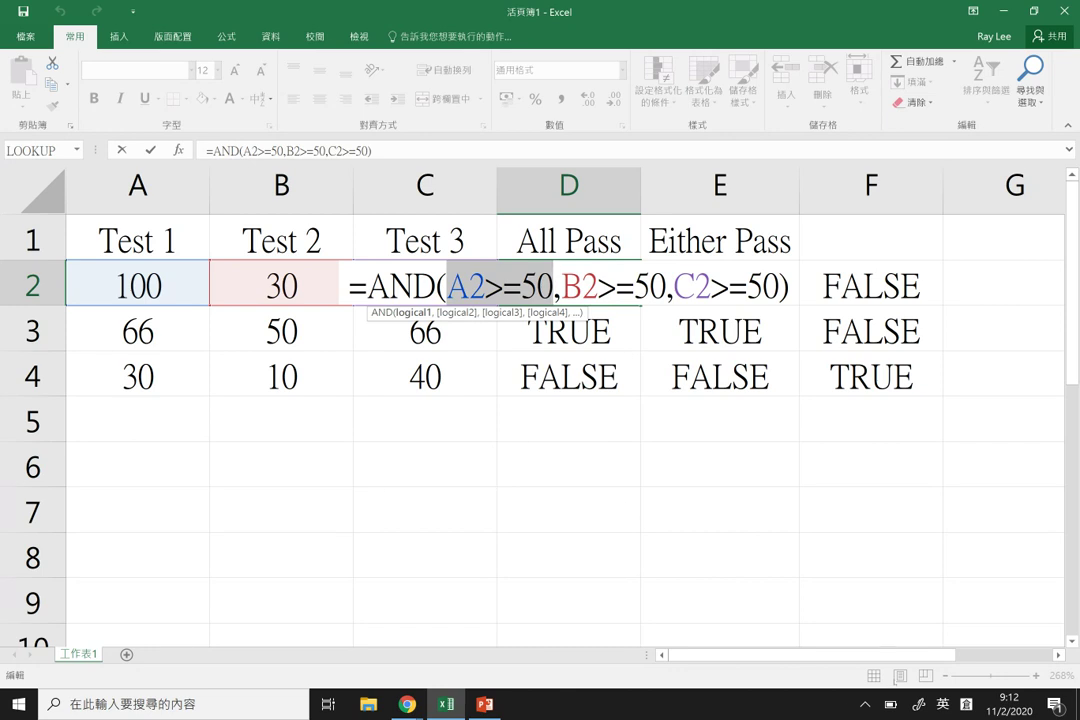
{"action": "left_click", "coordinate": [407, 704]}
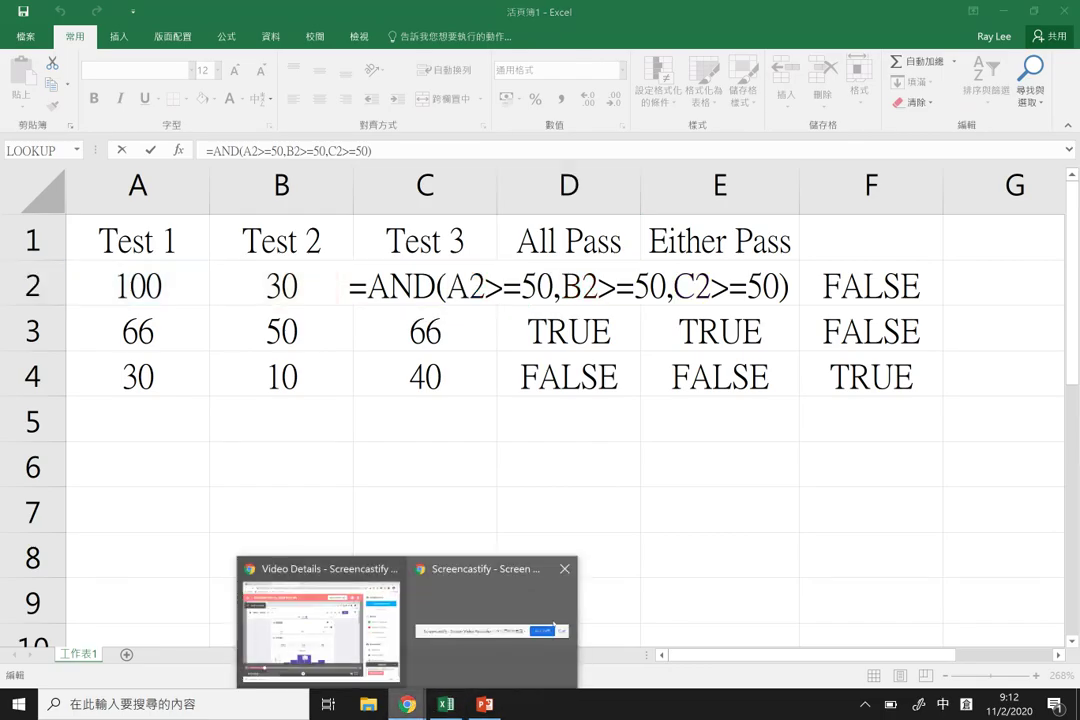